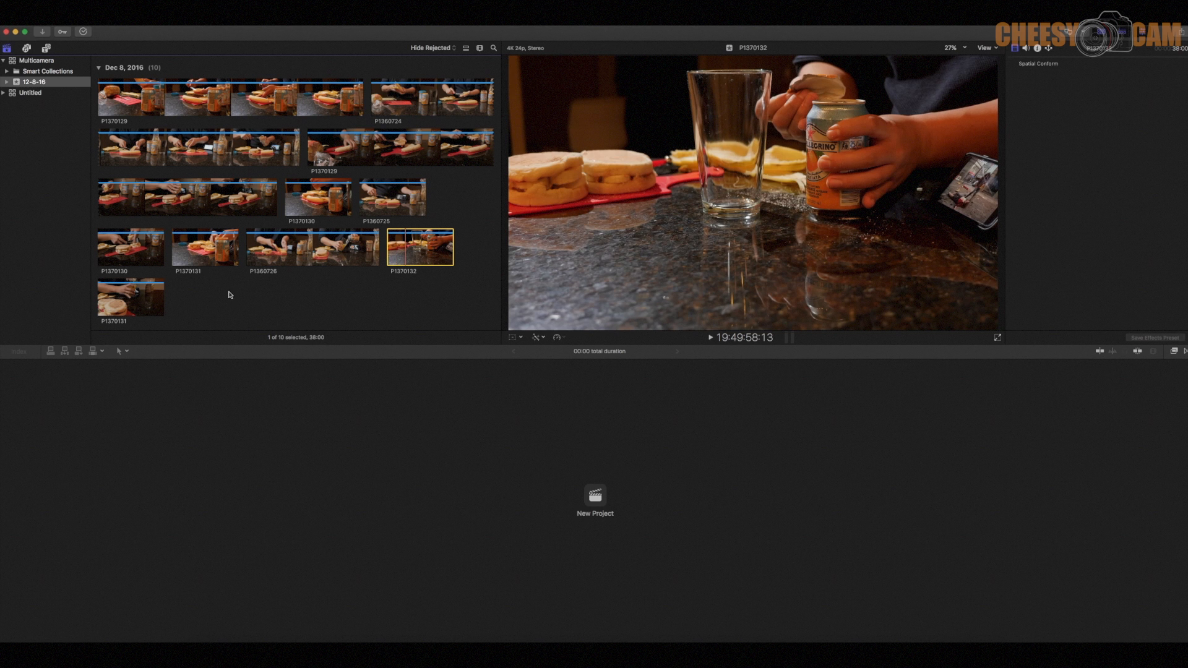
- Preview the clips in the 12-8-16 event to identify which camera angle each one comes from
click(121, 299)
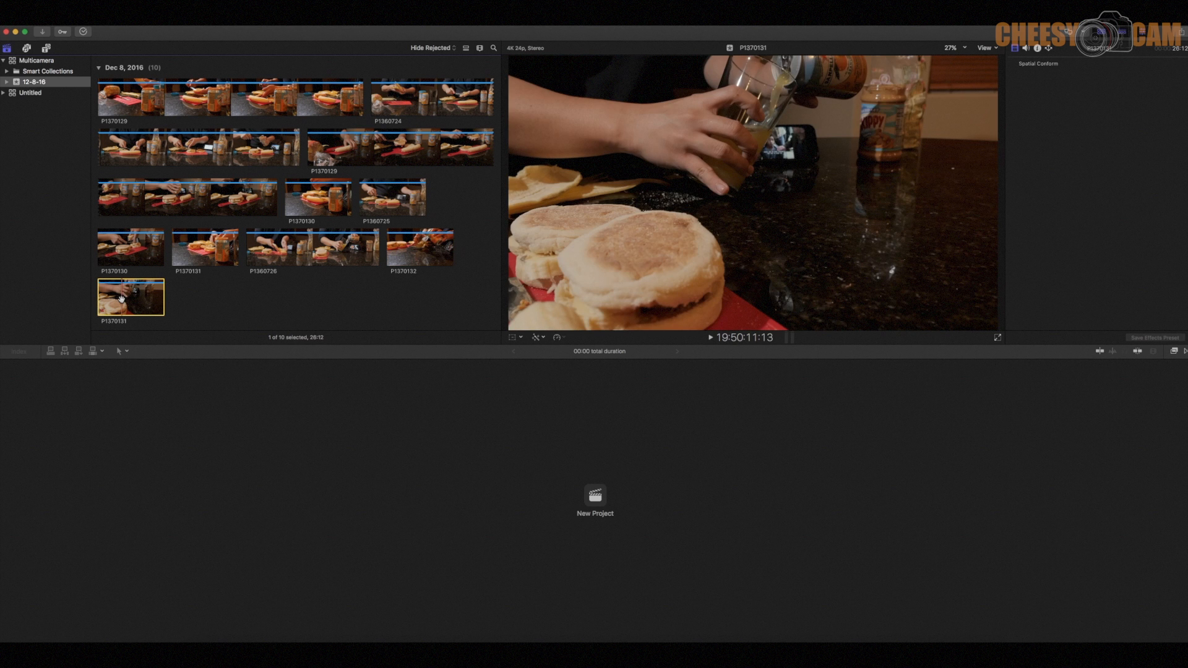
click(199, 260)
click(117, 249)
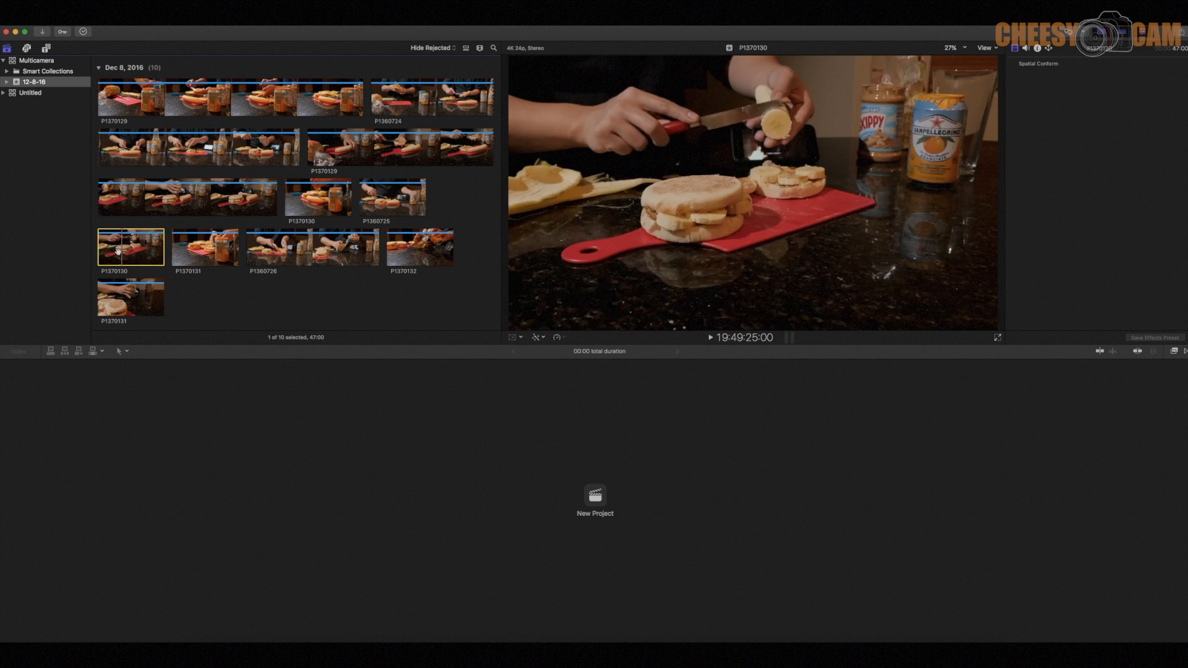
click(269, 257)
click(228, 210)
click(252, 156)
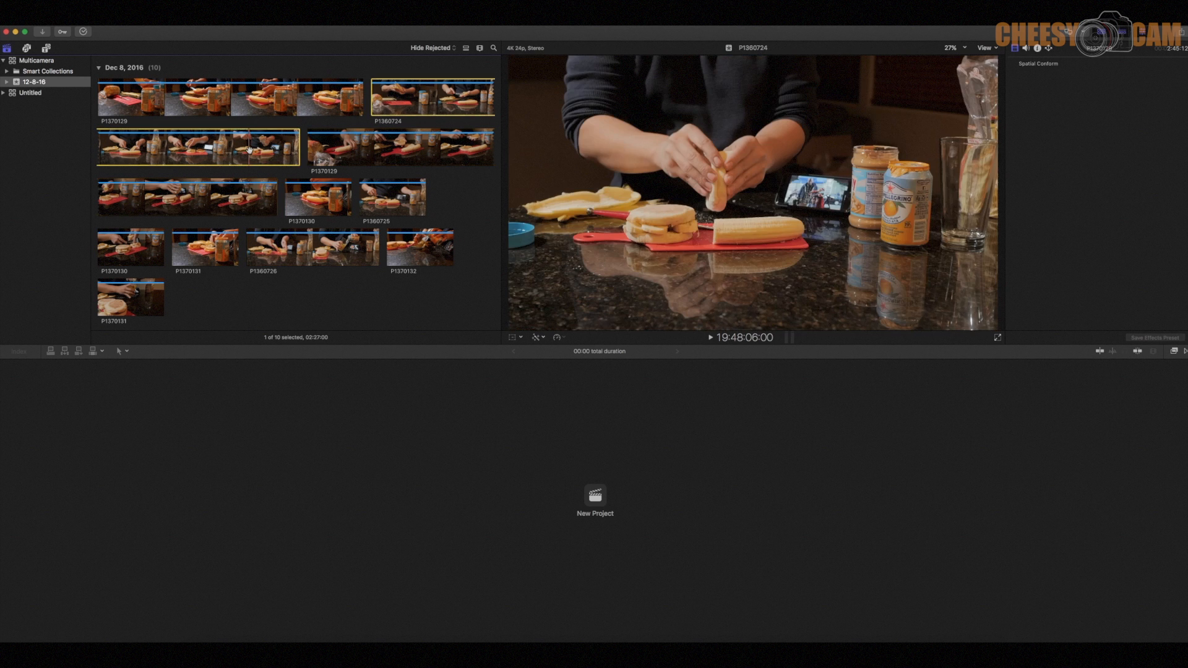
click(265, 110)
click(330, 190)
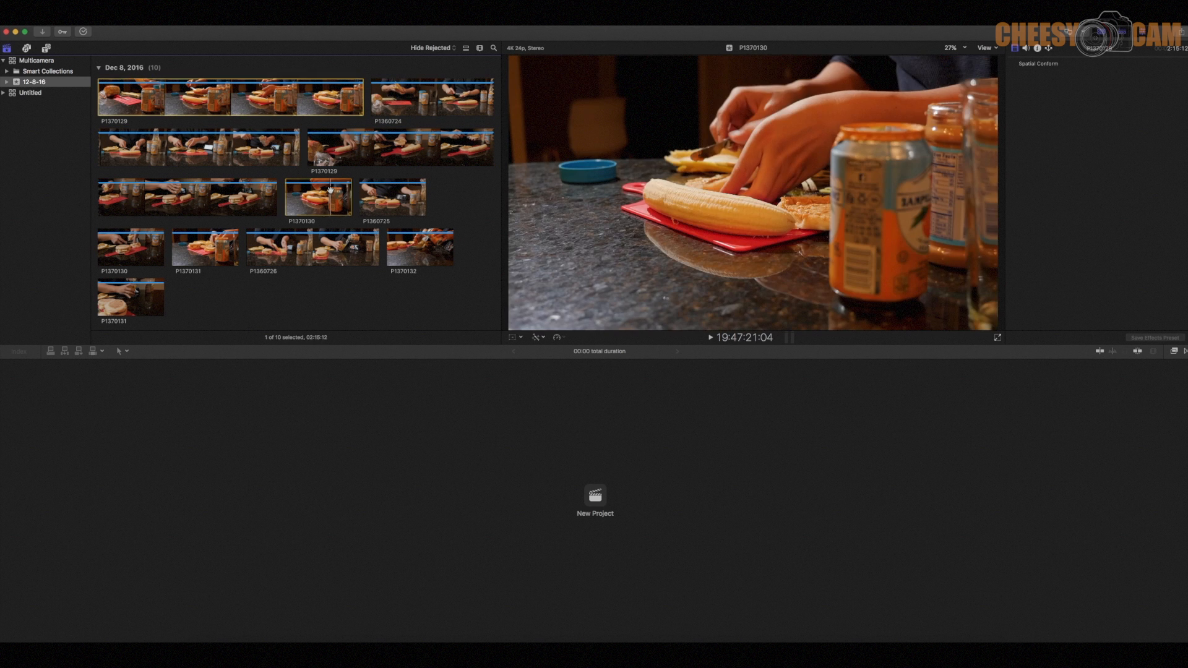
click(405, 199)
click(413, 235)
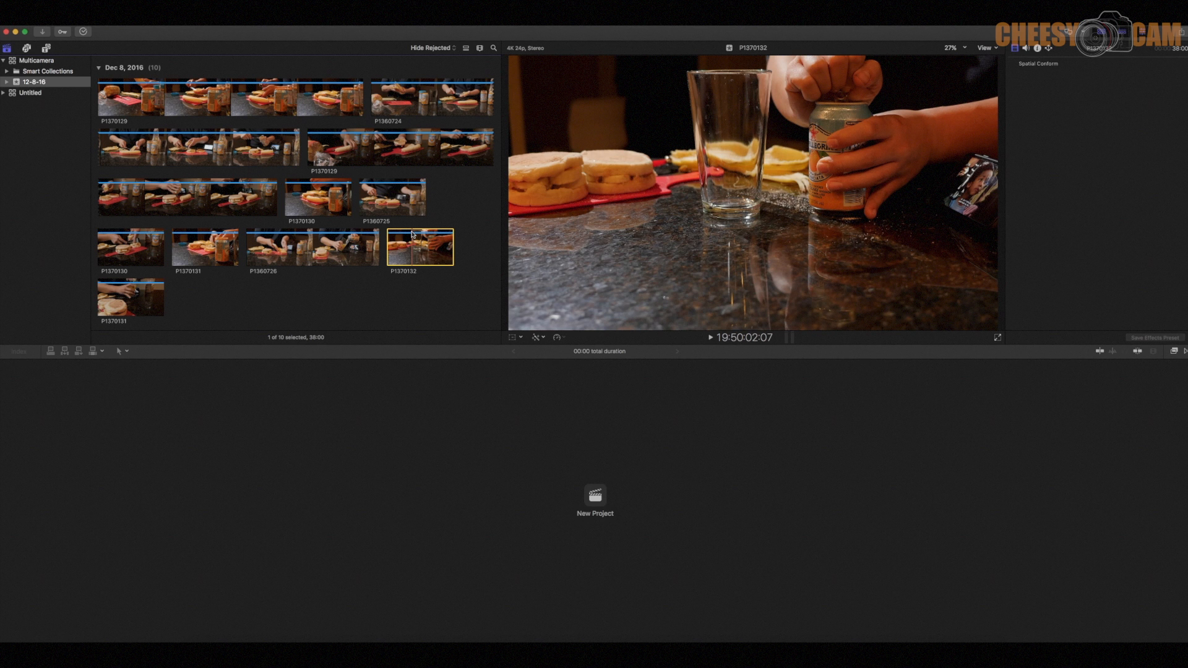
click(426, 313)
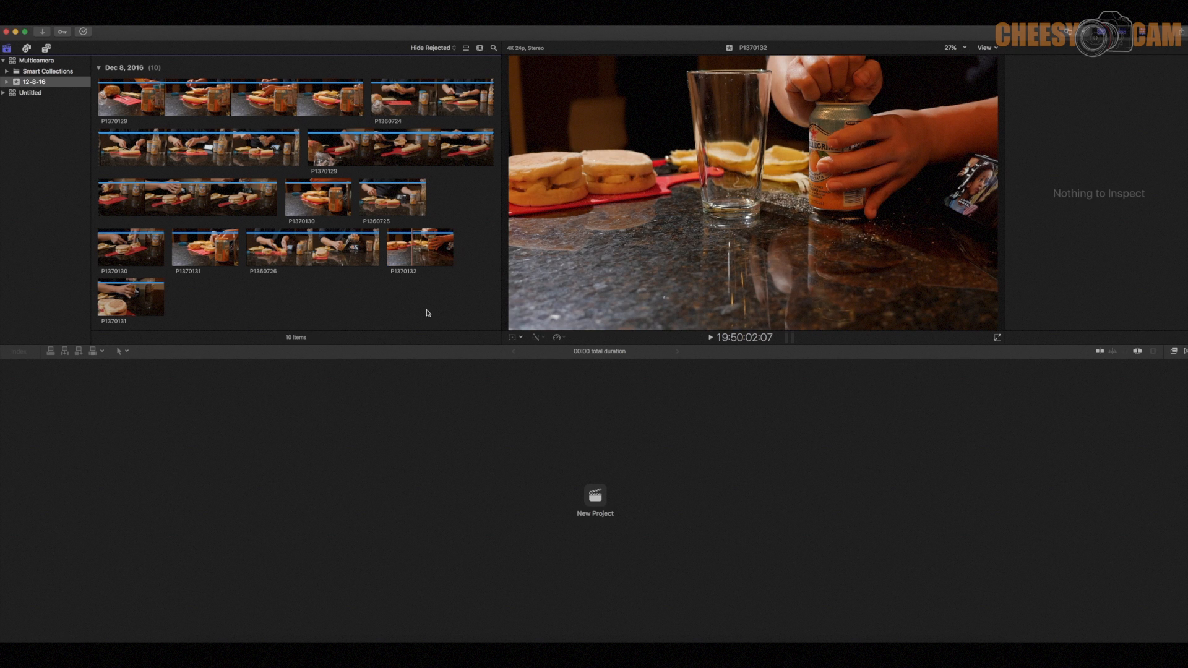
- Create a multicam clip from all clips in the event, with audio synchronization off and angle synchronization set to Timecode
key(super+a)
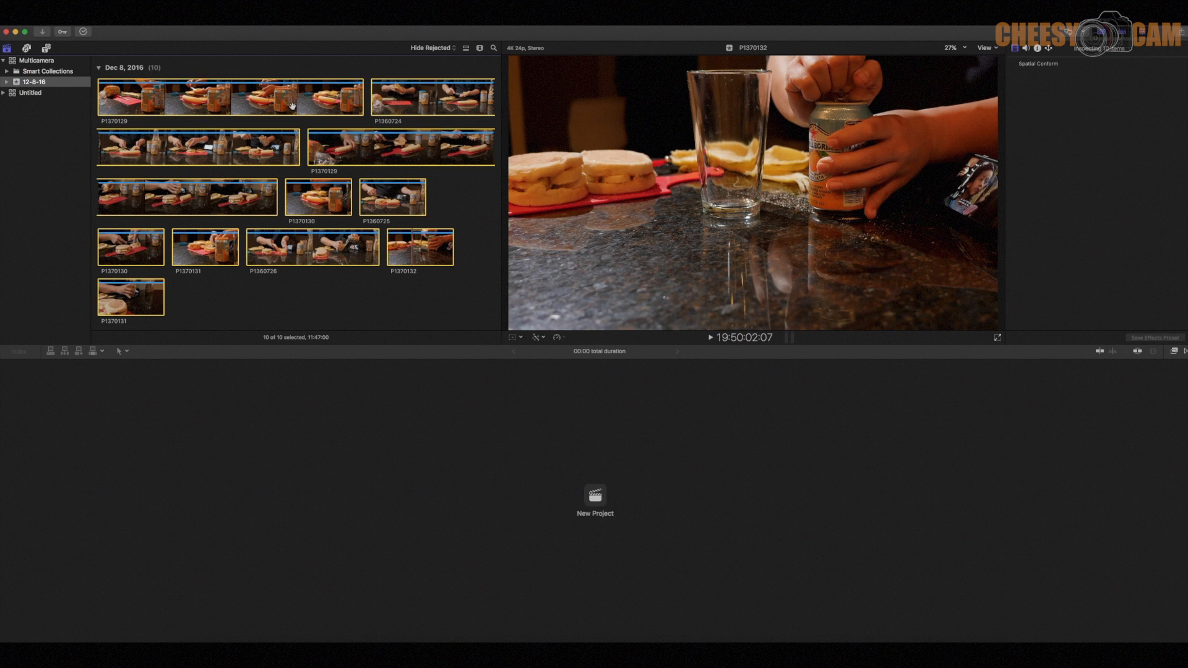
right_click(293, 103)
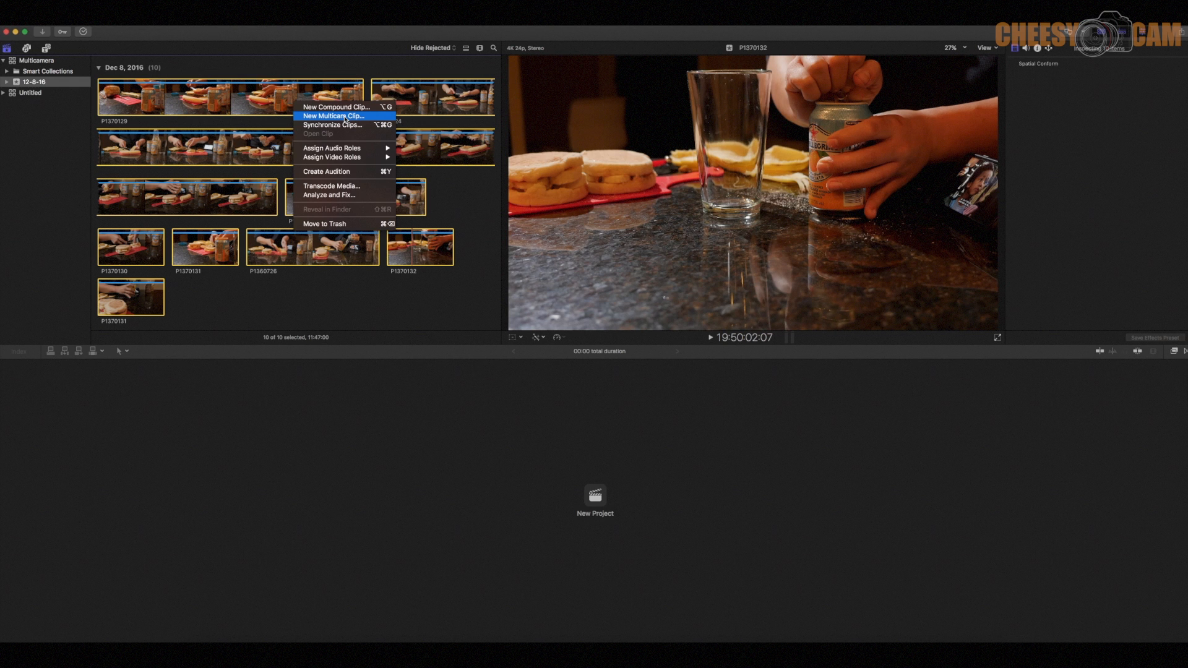
click(346, 117)
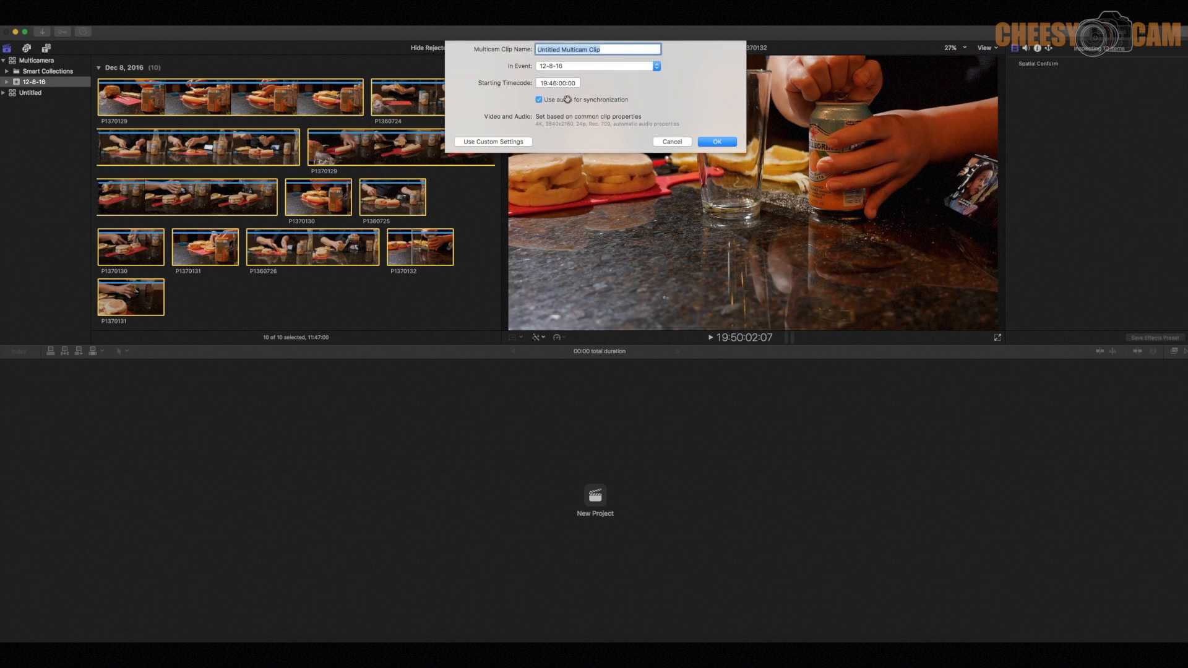
click(539, 100)
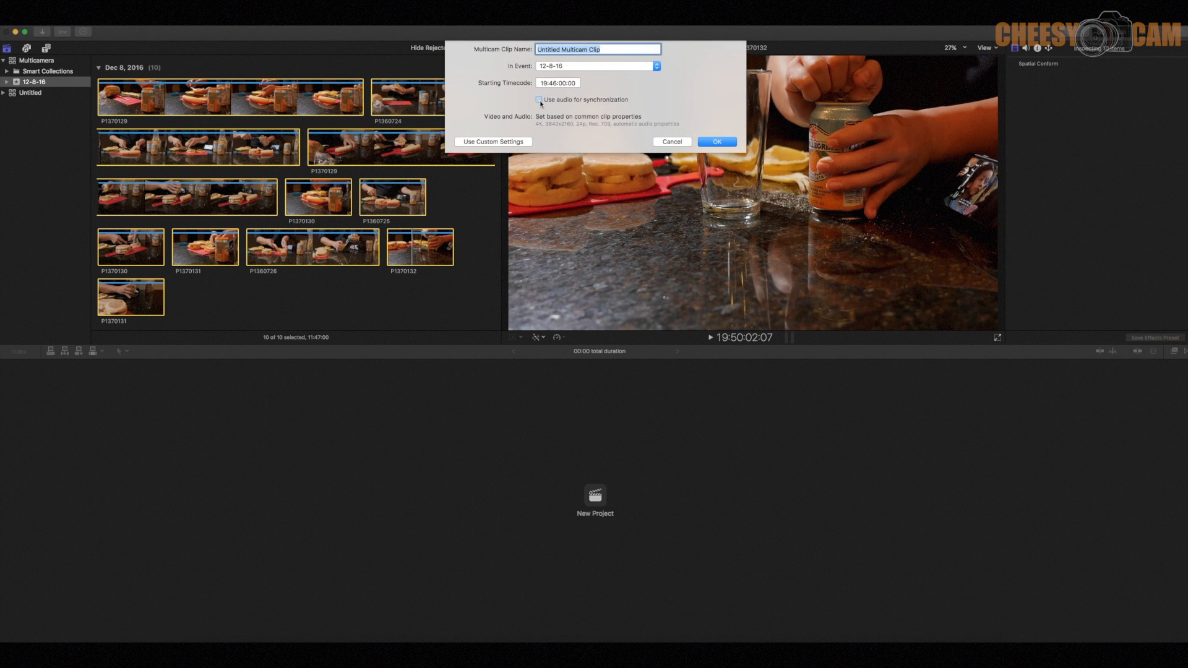
click(519, 142)
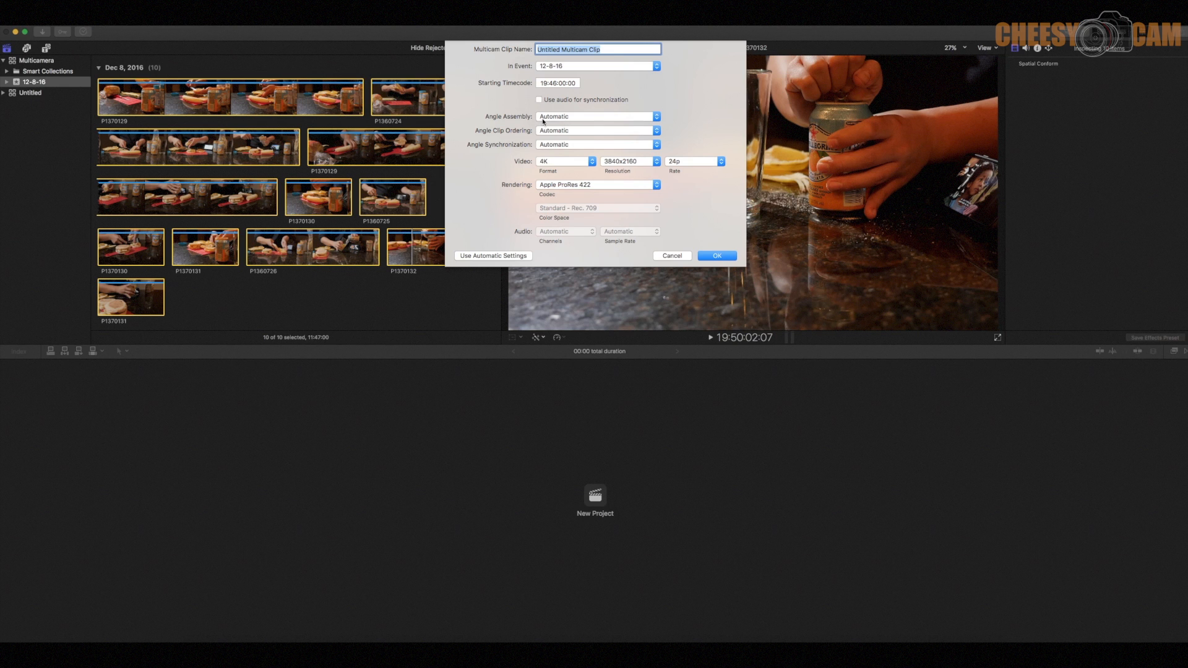
click(579, 146)
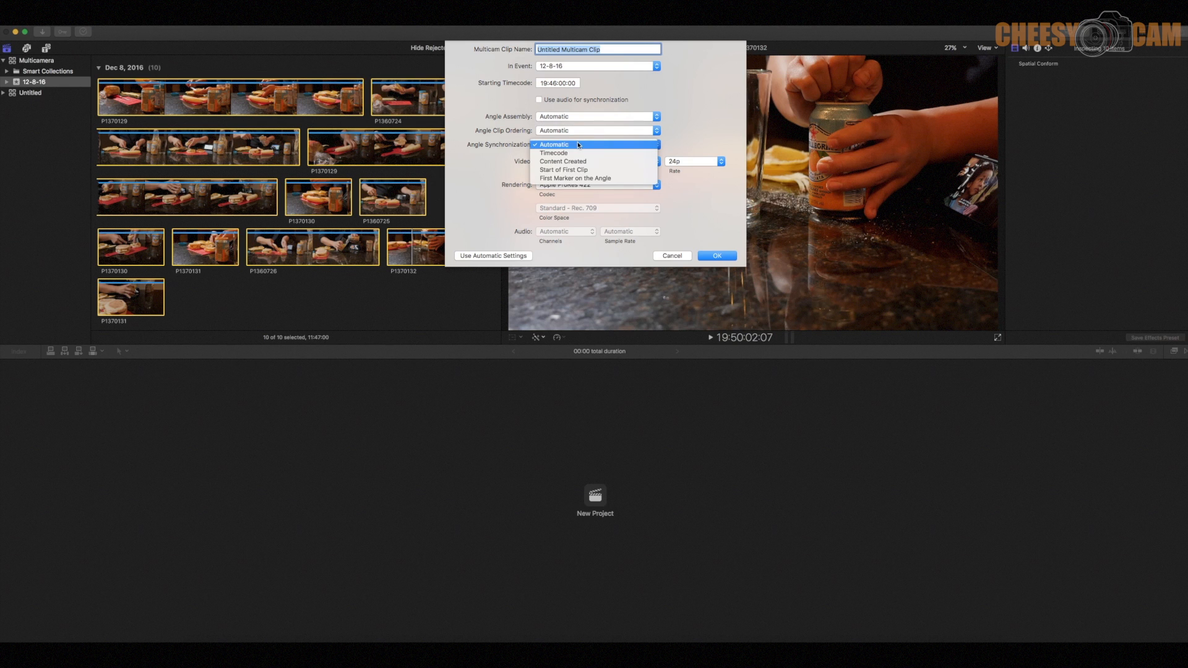
click(579, 154)
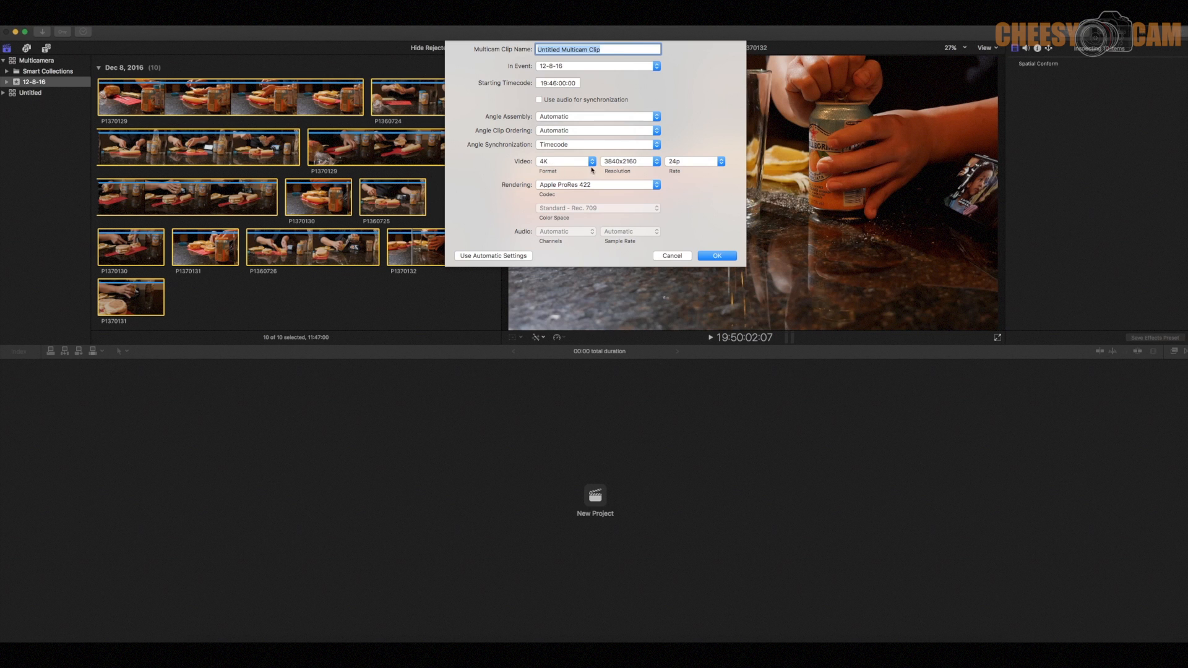
click(717, 256)
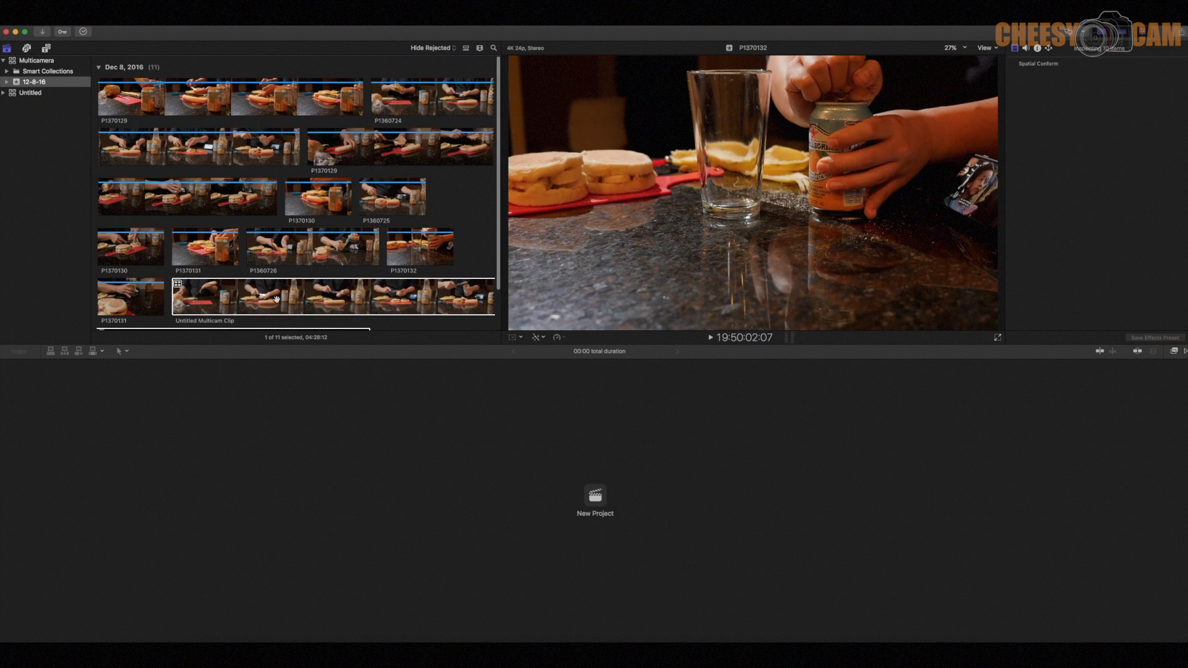
- Create a project named Multiangle in the 12-8-16 event and place the multicam clip on its timeline
click(276, 299)
scroll(279, 288, down, 1)
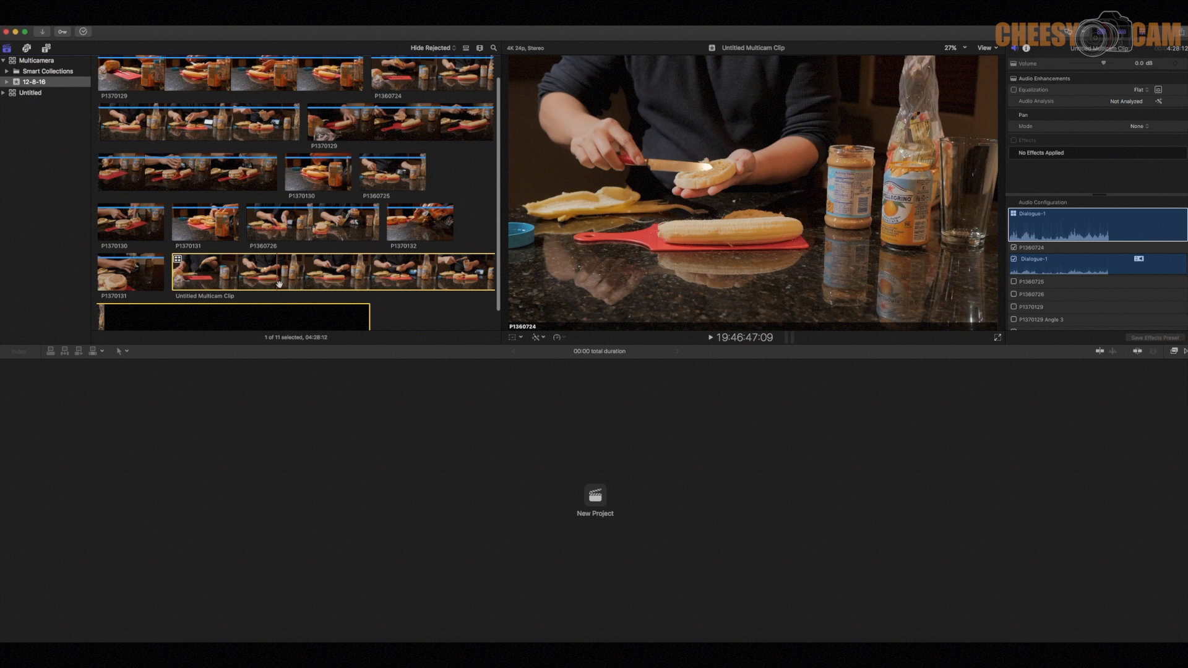
drag(287, 278, 149, 253)
drag(252, 273, 421, 475)
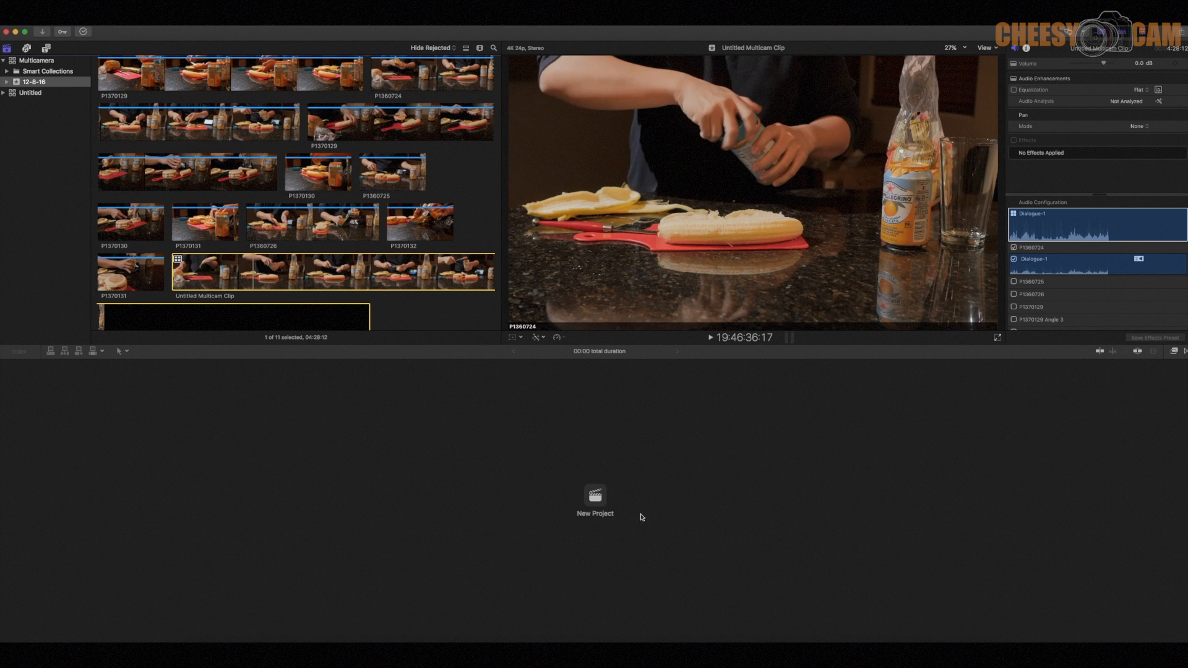
click(595, 496)
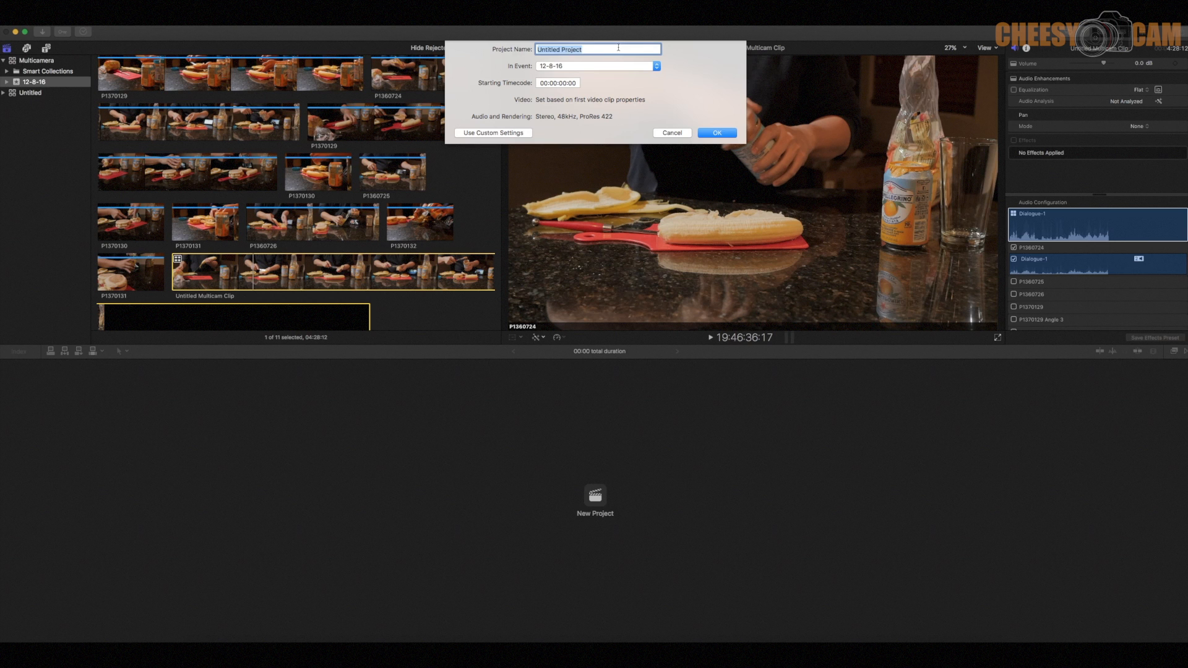
text(Multi)
key(Return)
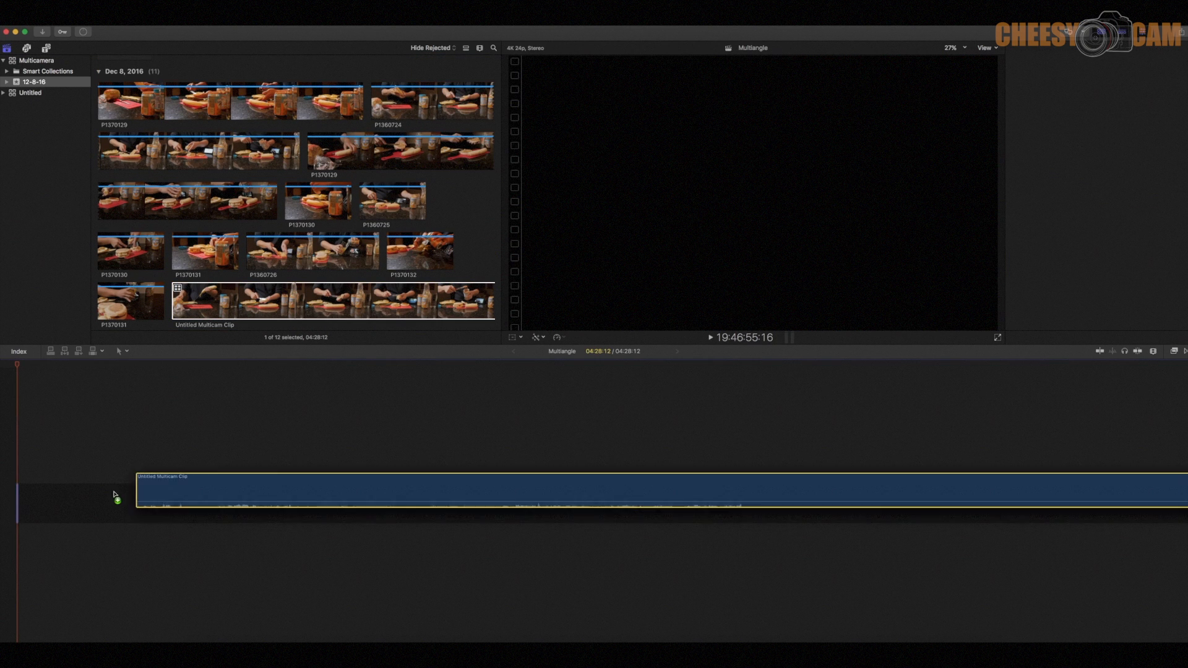
- Increase the clip height in the timeline and open the multicam clip in the Angle Editor
click(1153, 351)
drag(1126, 392, 1140, 393)
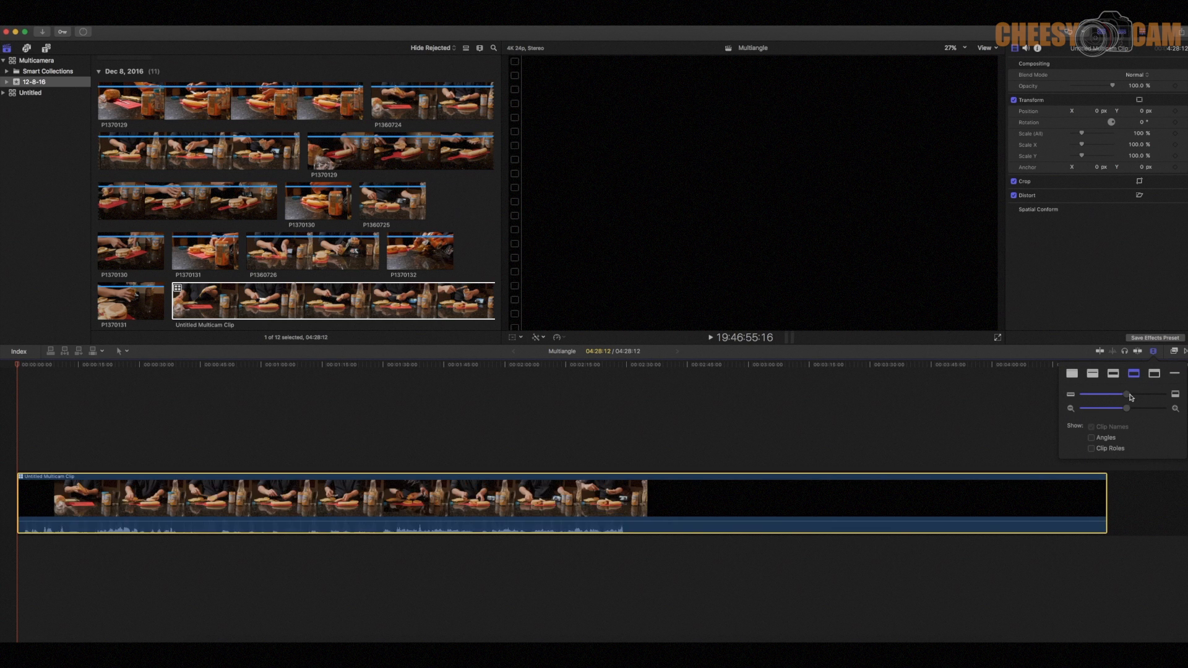
double_click(22, 473)
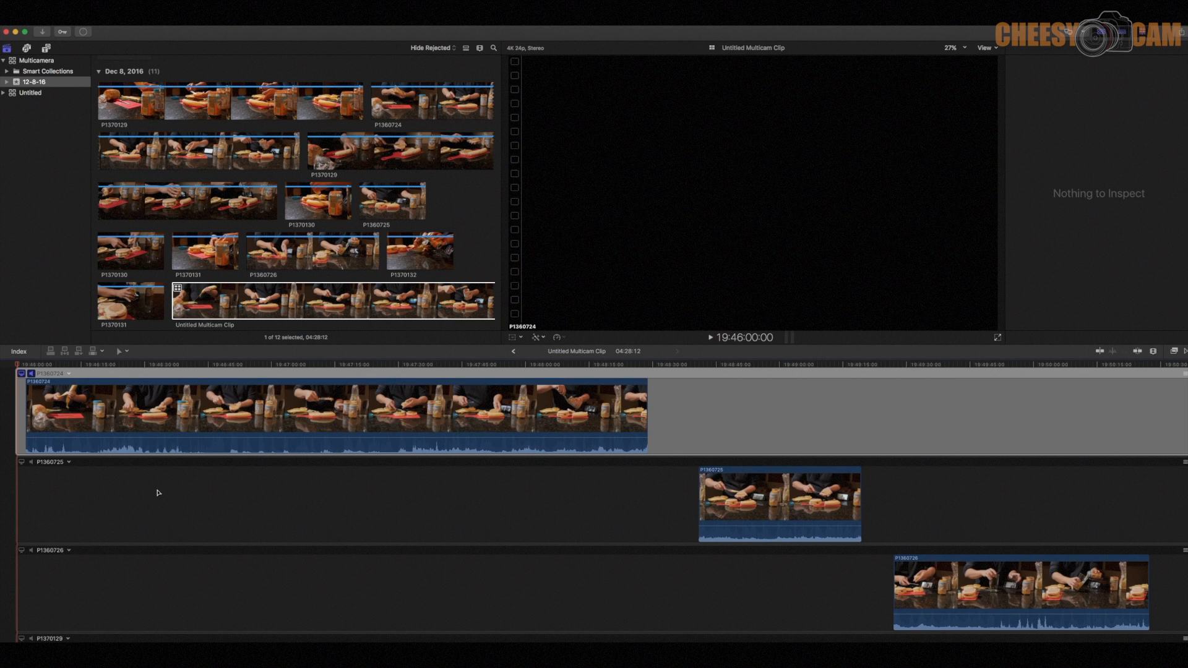
- Review how the clips are spread across the angles and show the four-angle viewer for the multicam clip
scroll(158, 492, down, 15)
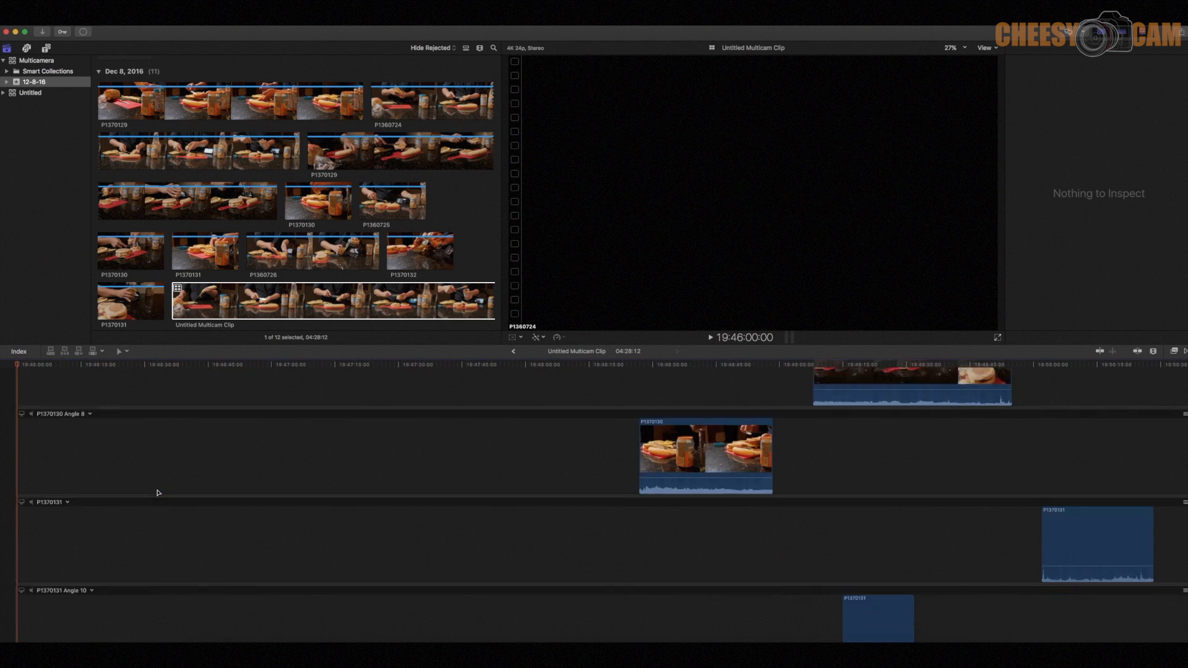
scroll(158, 492, down, 5)
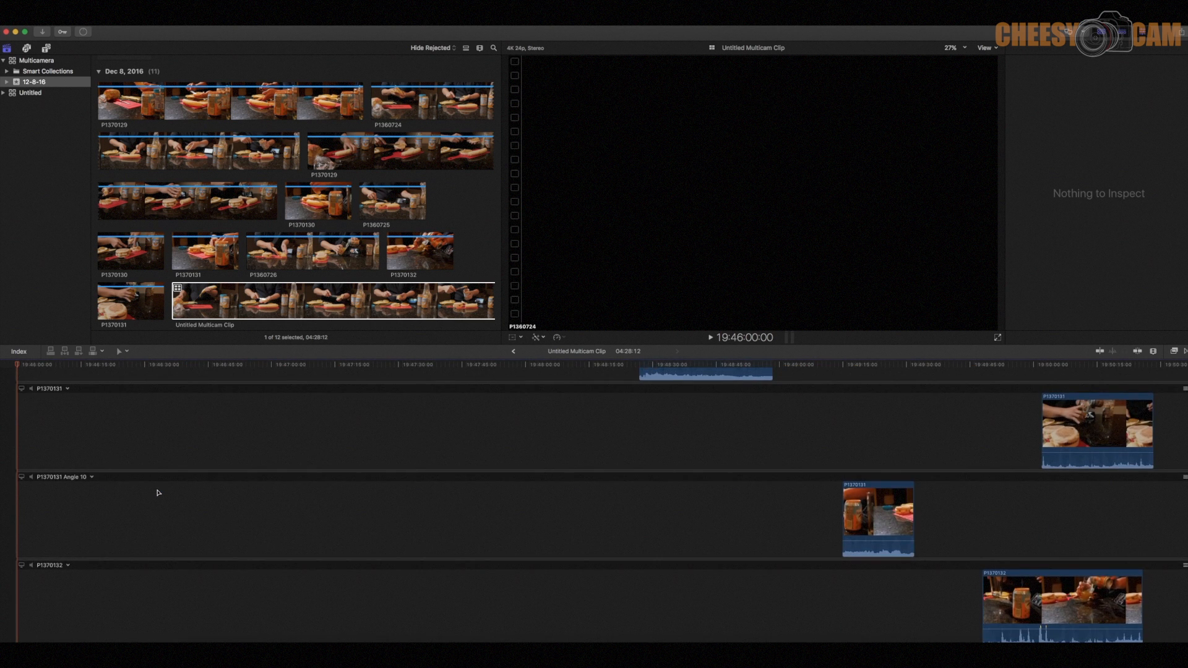
scroll(158, 492, up, 3)
scroll(158, 493, down, 3)
scroll(292, 523, up, 10)
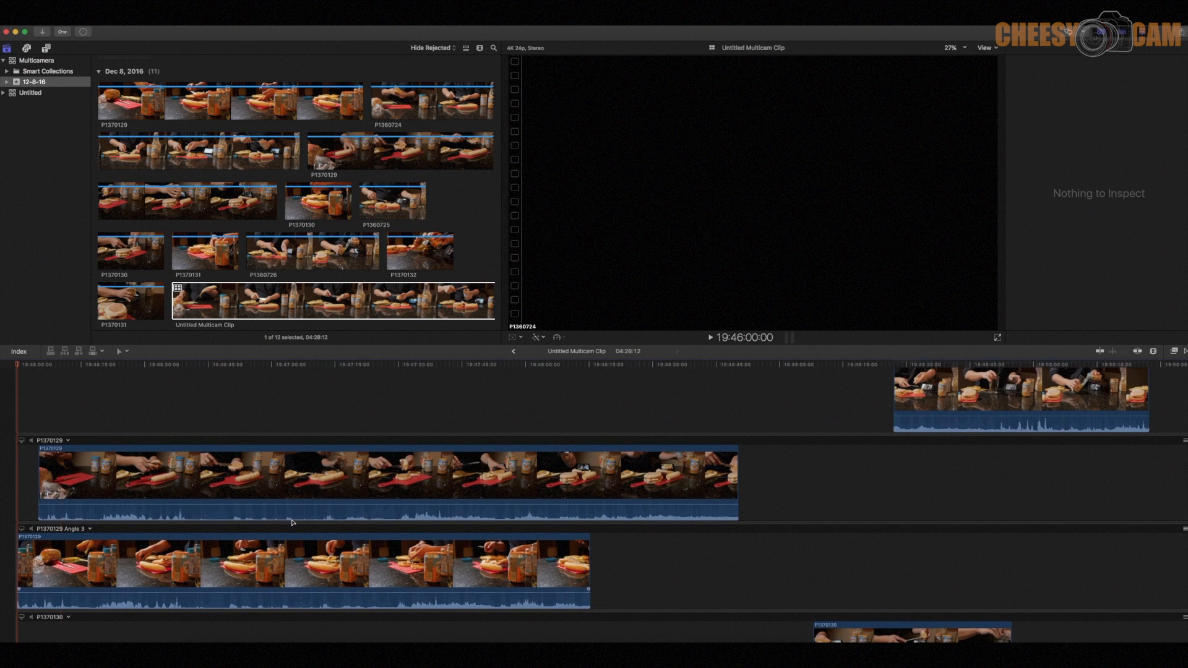
key(super+shift+7)
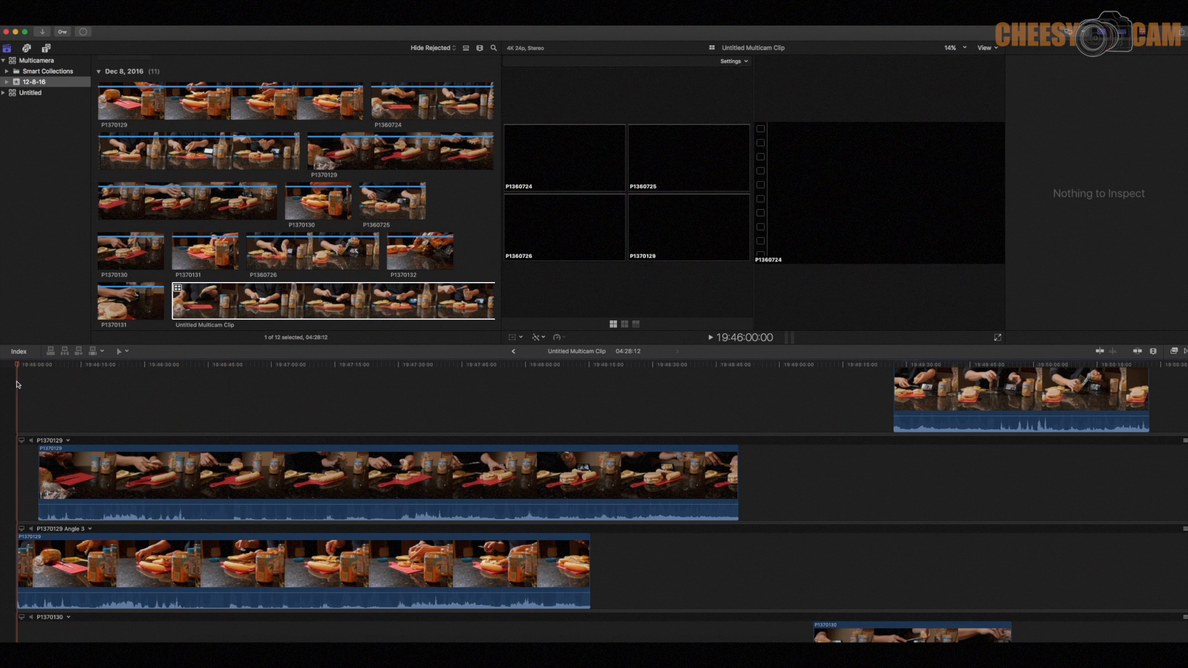
scroll(393, 396, up, 5)
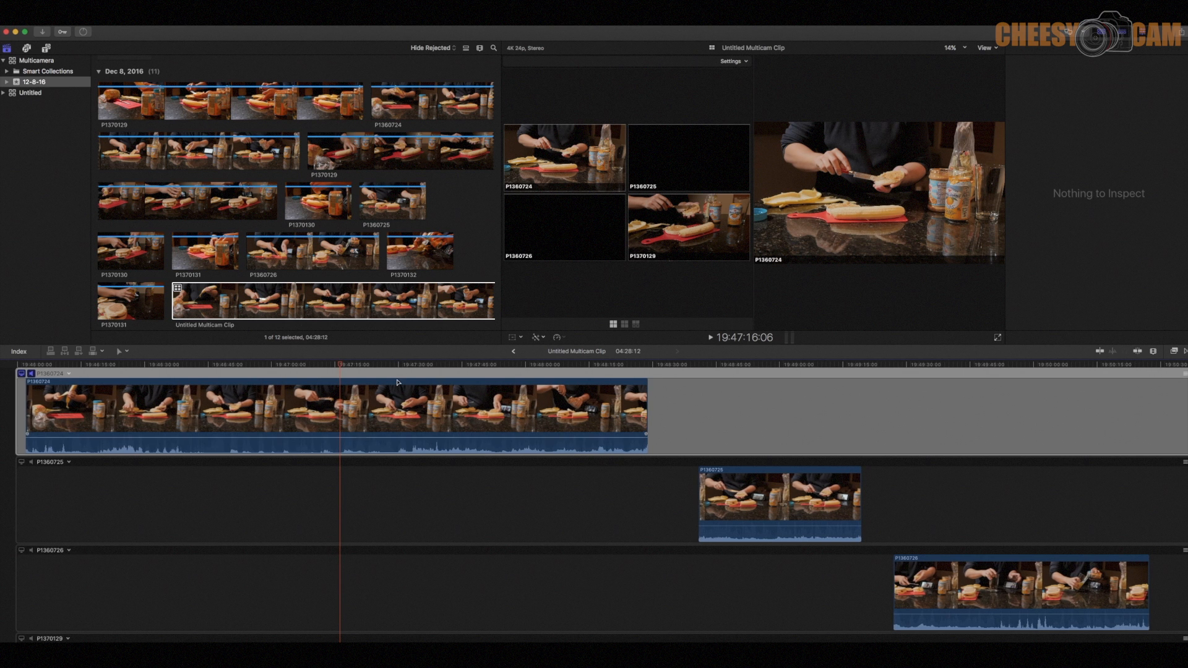
- Delete the untitled multicam clip from the 12-8-16 event
click(388, 298)
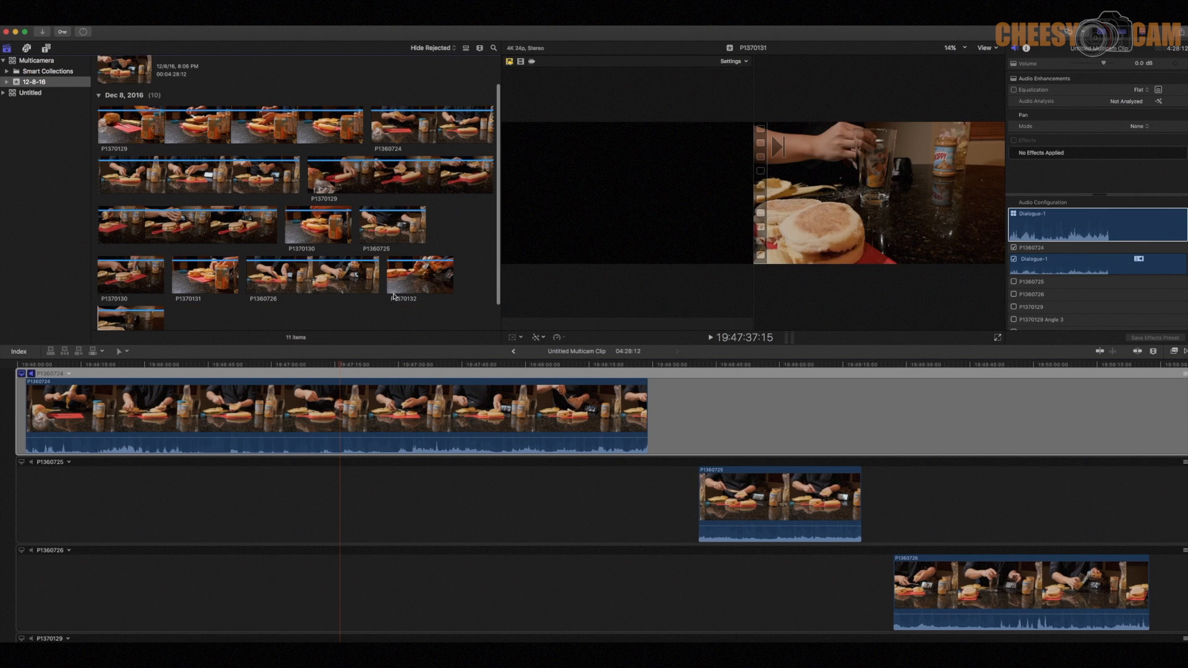
scroll(365, 328, up, 2)
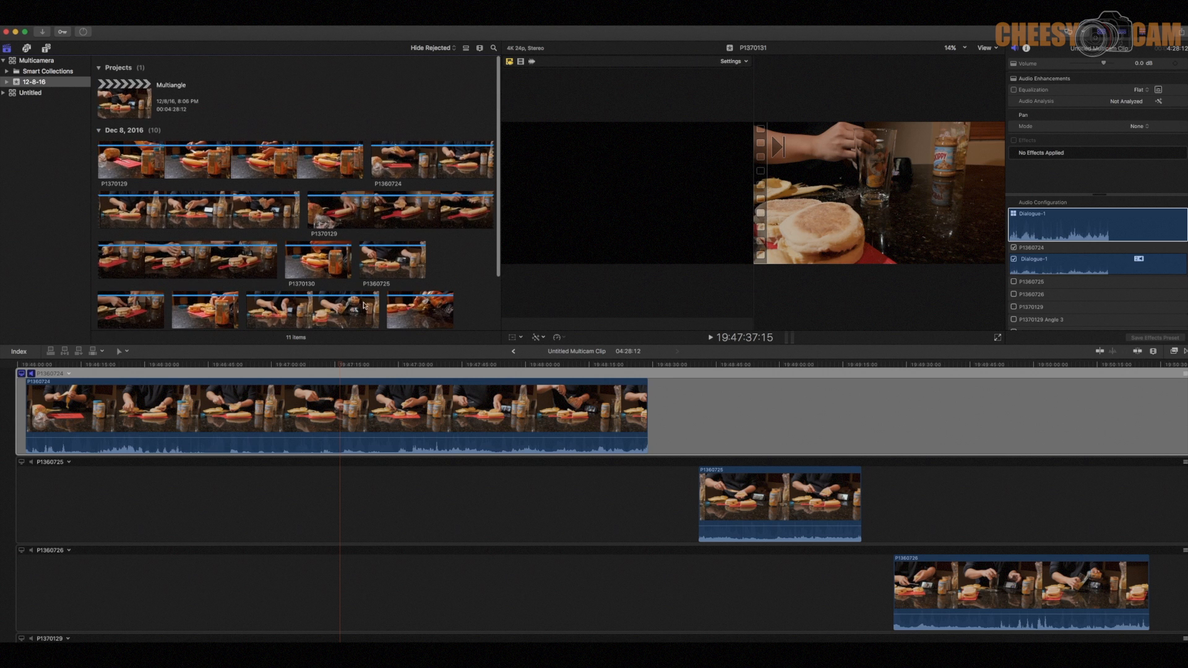
scroll(344, 229, down, 3)
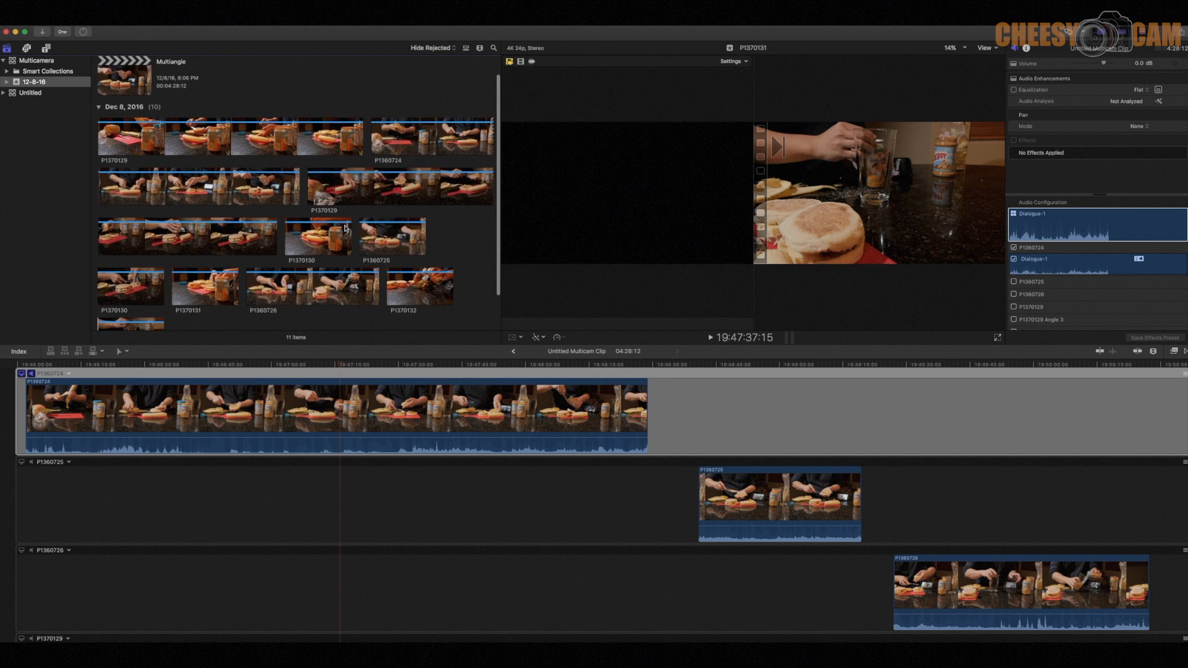
- Select the four orange-can close-up clips, P1370129 through P1370132, and open their Camera Name metadata for editing
click(302, 120)
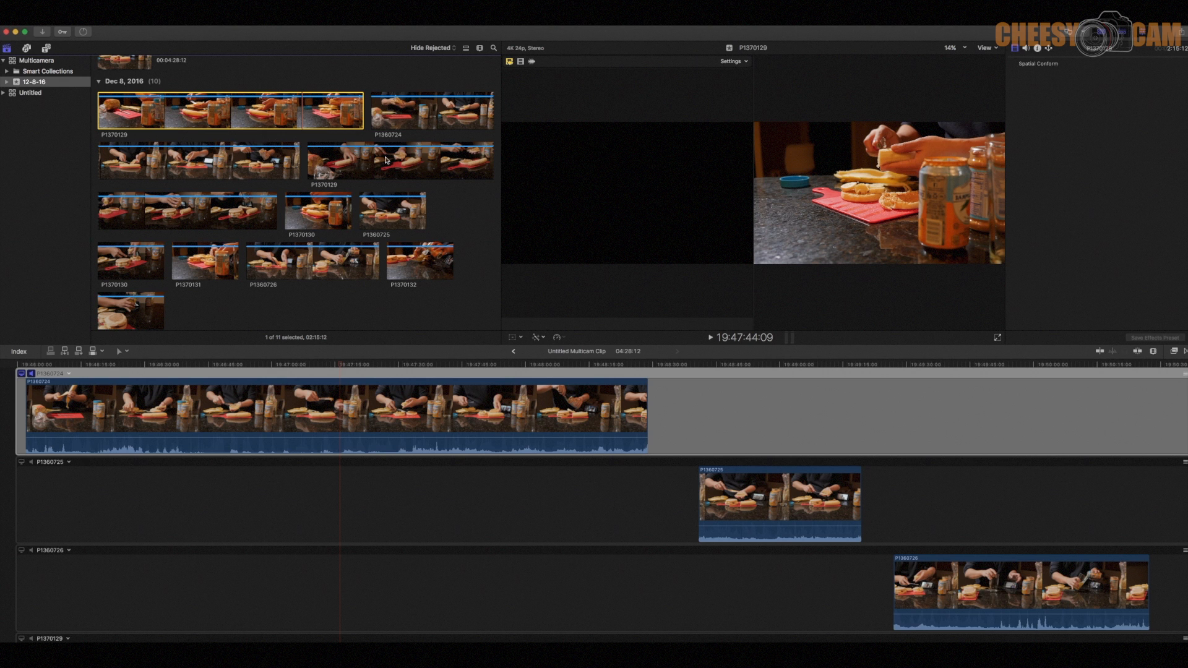
super+click(328, 220)
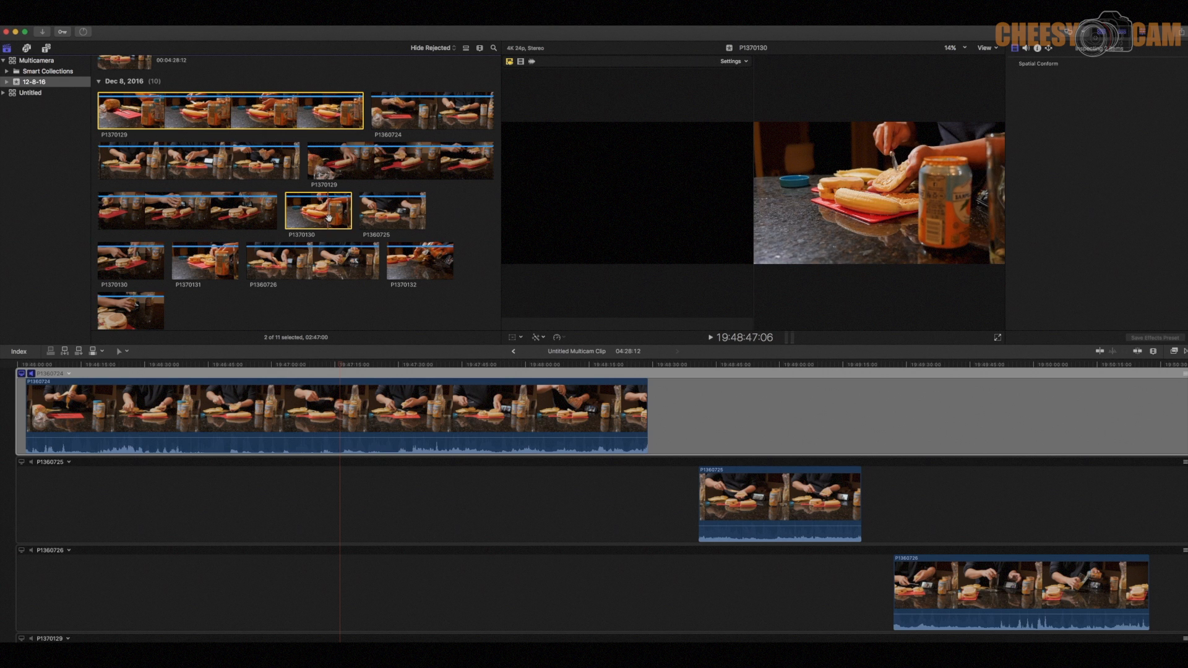
super+click(205, 263)
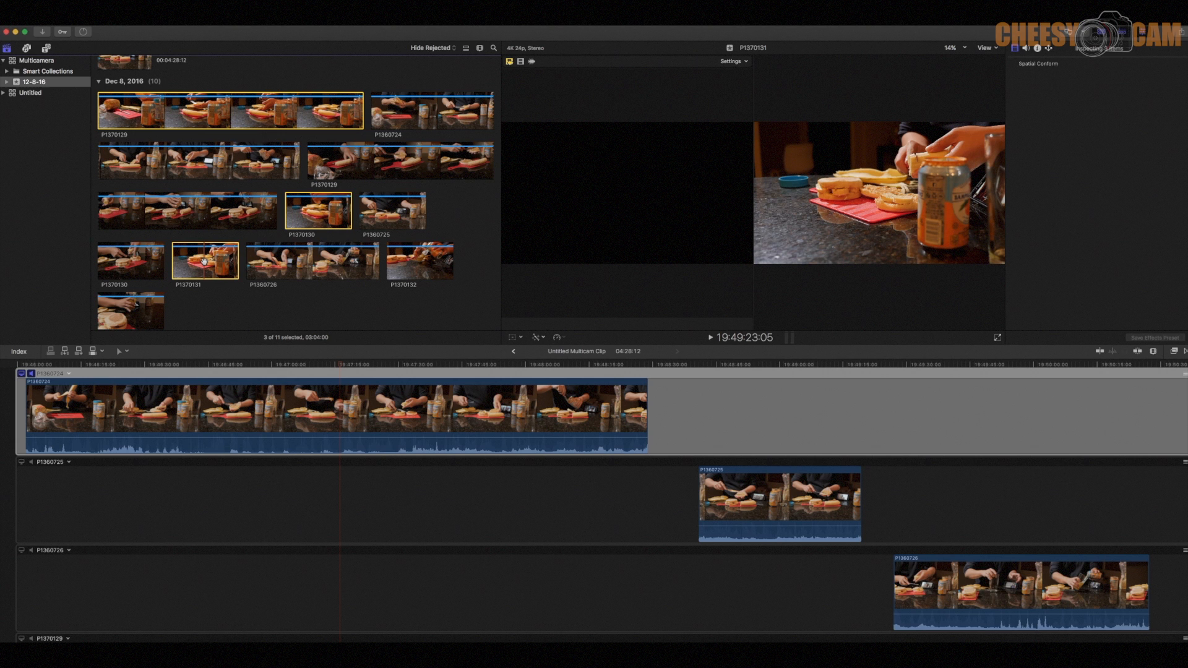
super+click(421, 270)
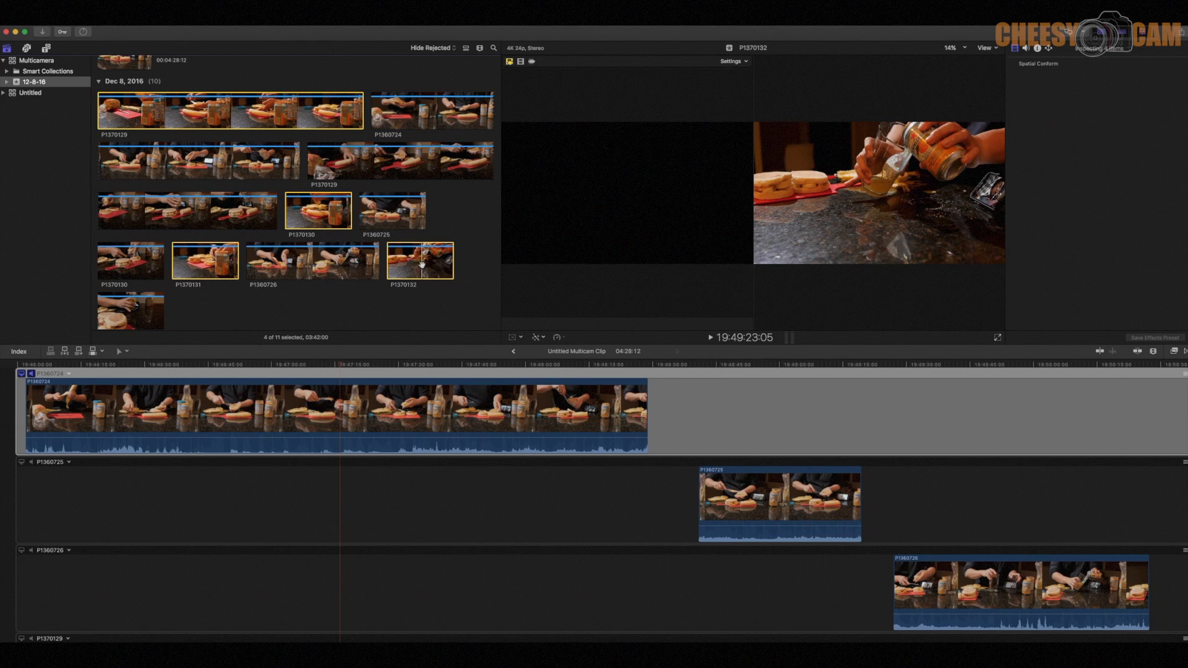
click(1036, 48)
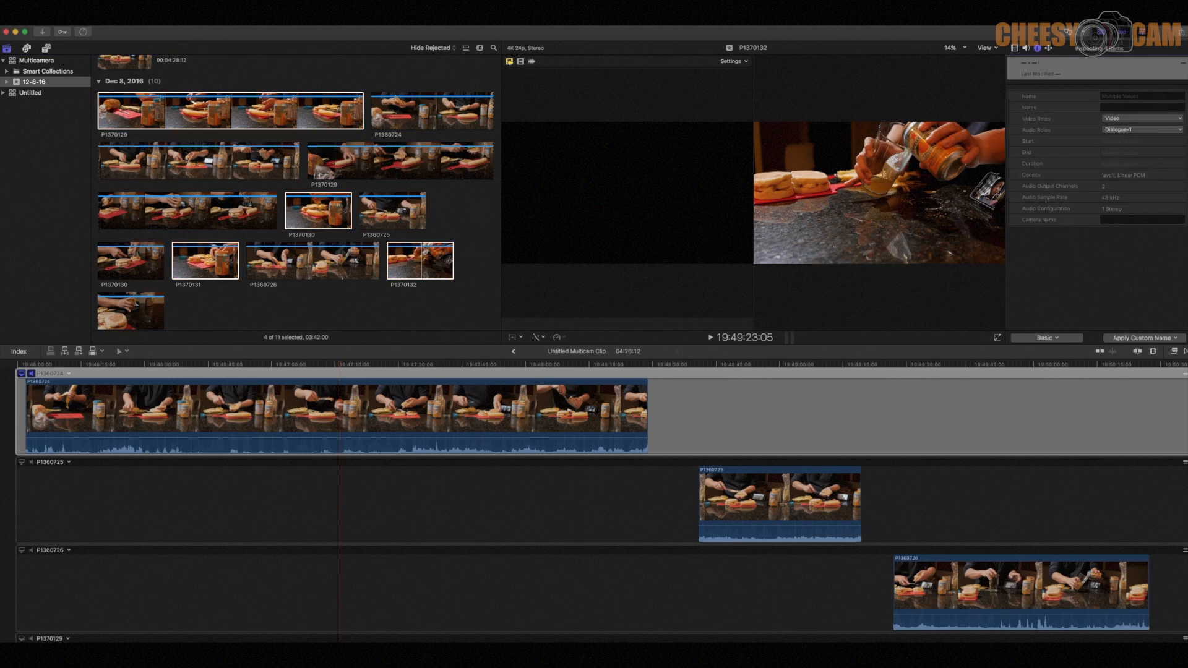
click(1115, 219)
- Assign the camera name Middle to the three front-view clips P1360724, P1360725 and P1360726
click(428, 116)
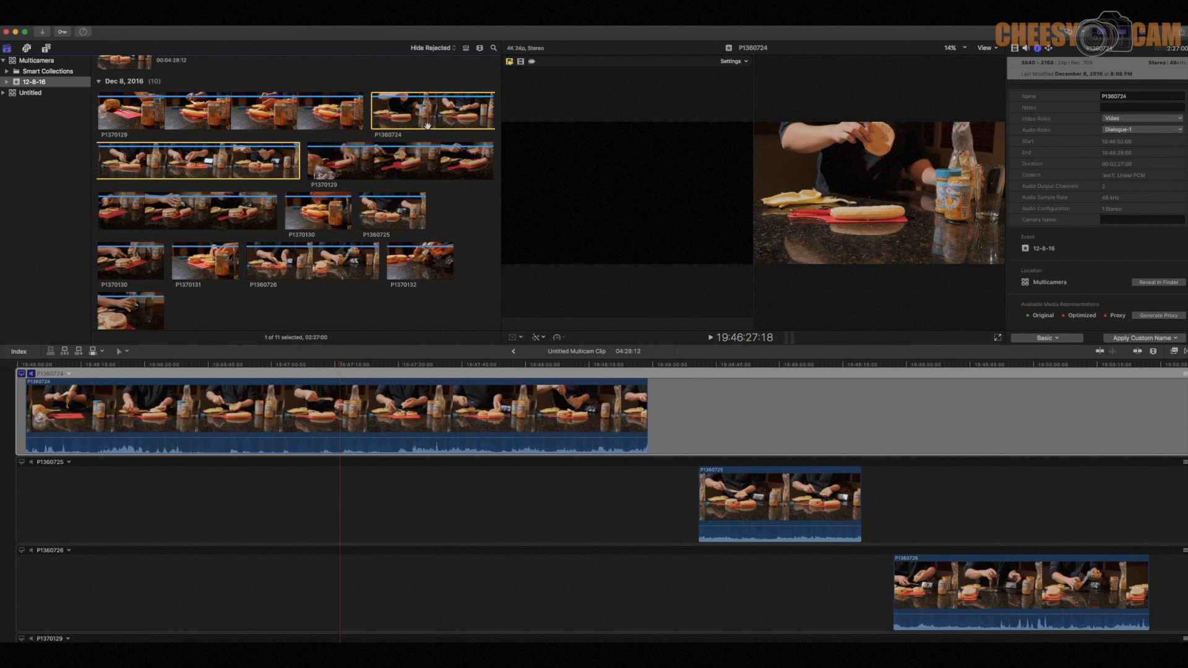
super+click(388, 222)
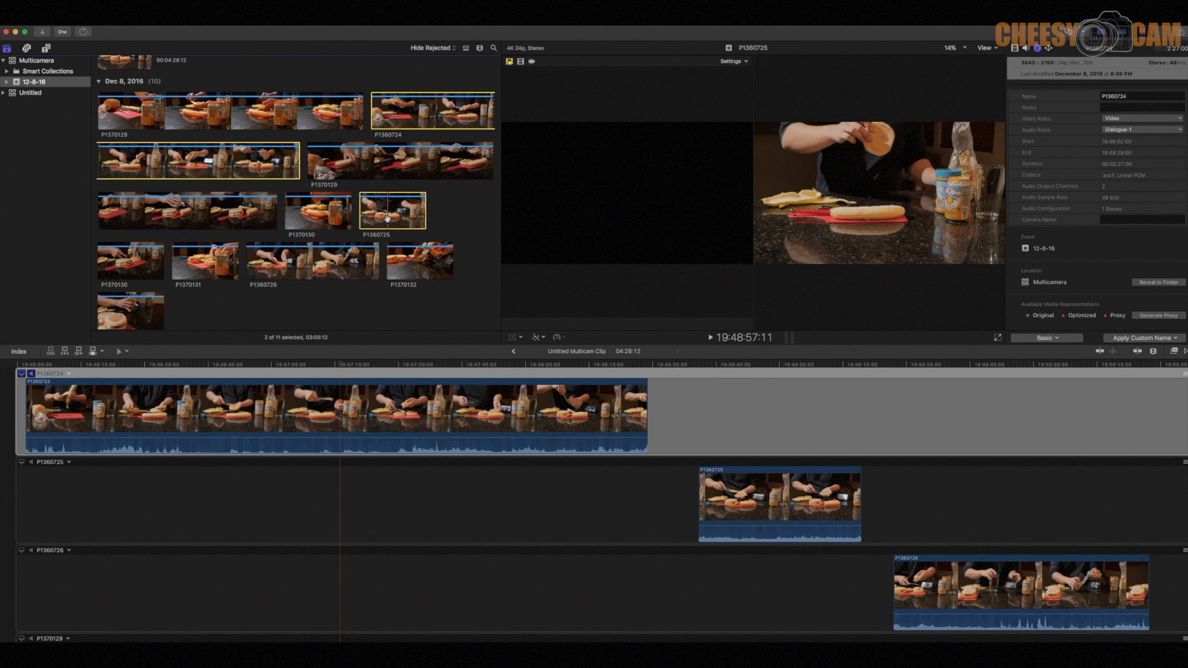
super+click(265, 271)
scroll(208, 278, down, 1)
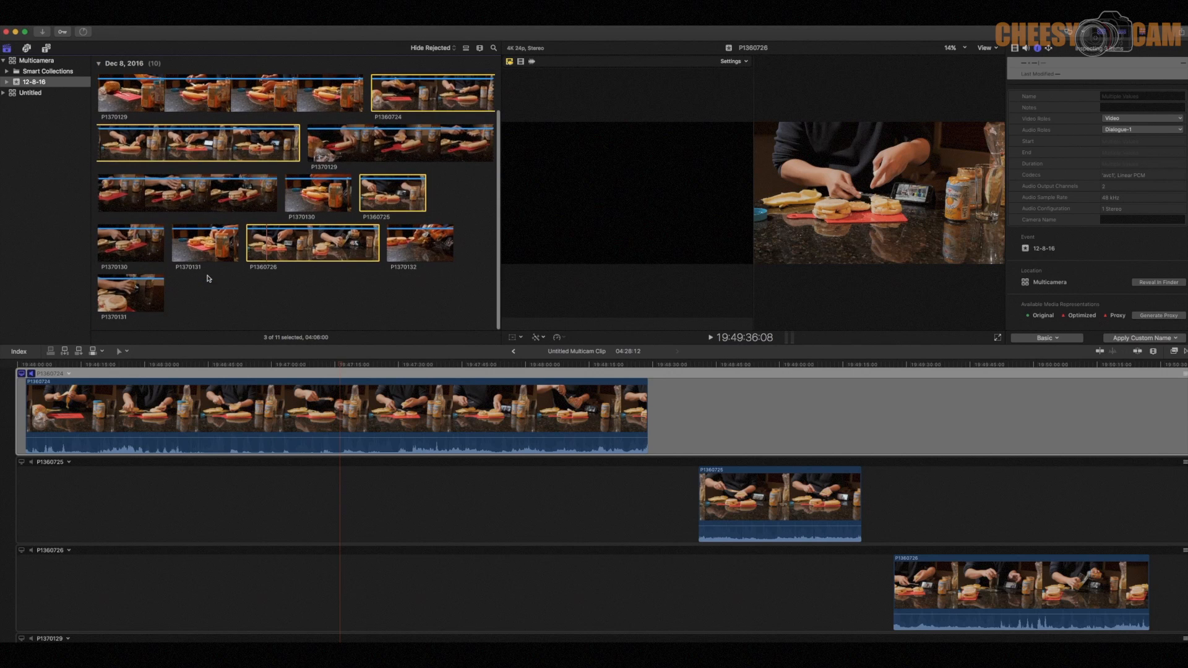
click(1120, 219)
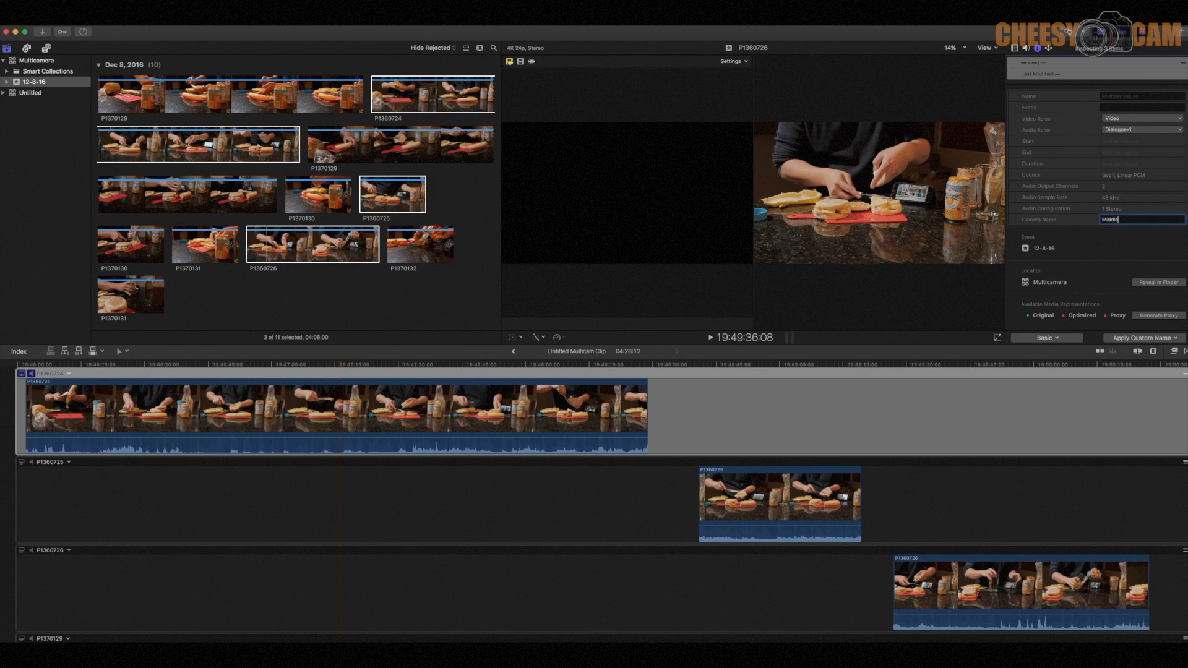
click(374, 303)
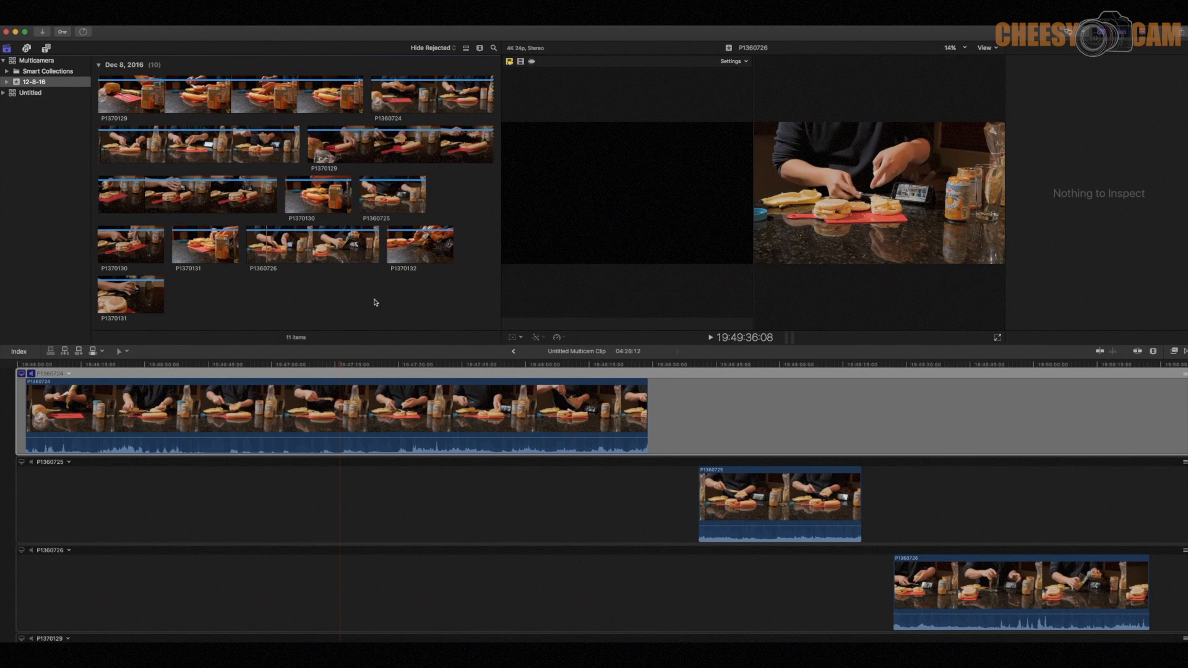
- Assign the camera name Left to the three left-side view clips P1370129, P1370130 and P1370131
scroll(374, 301, up, 2)
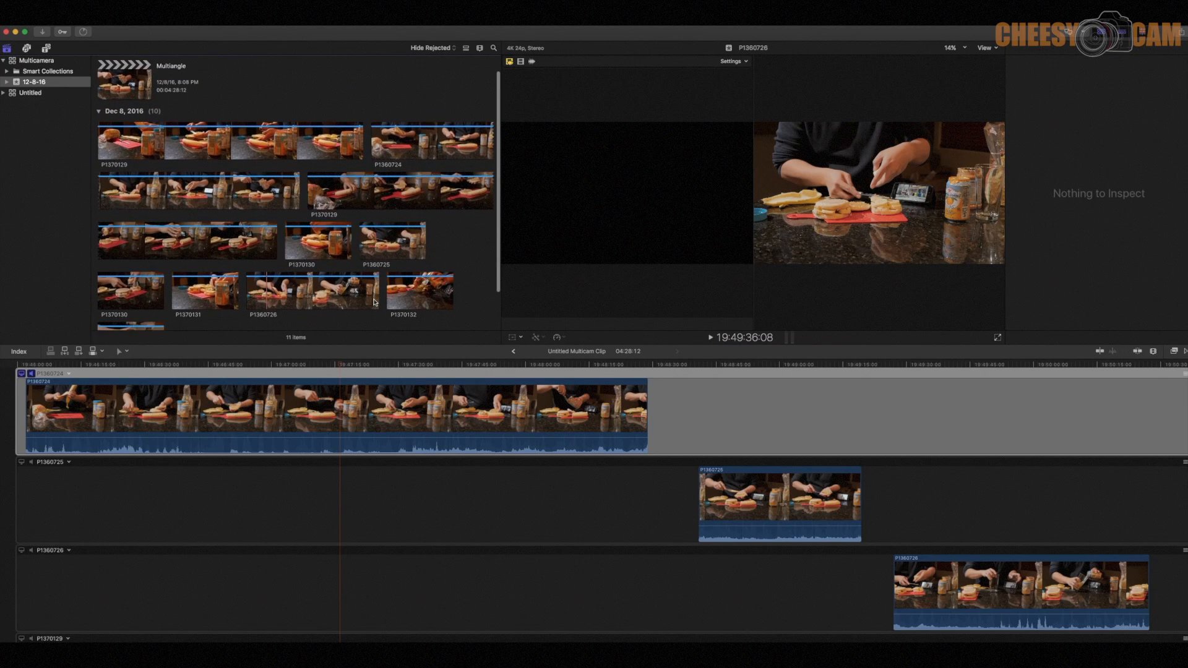
scroll(374, 302, down, 1)
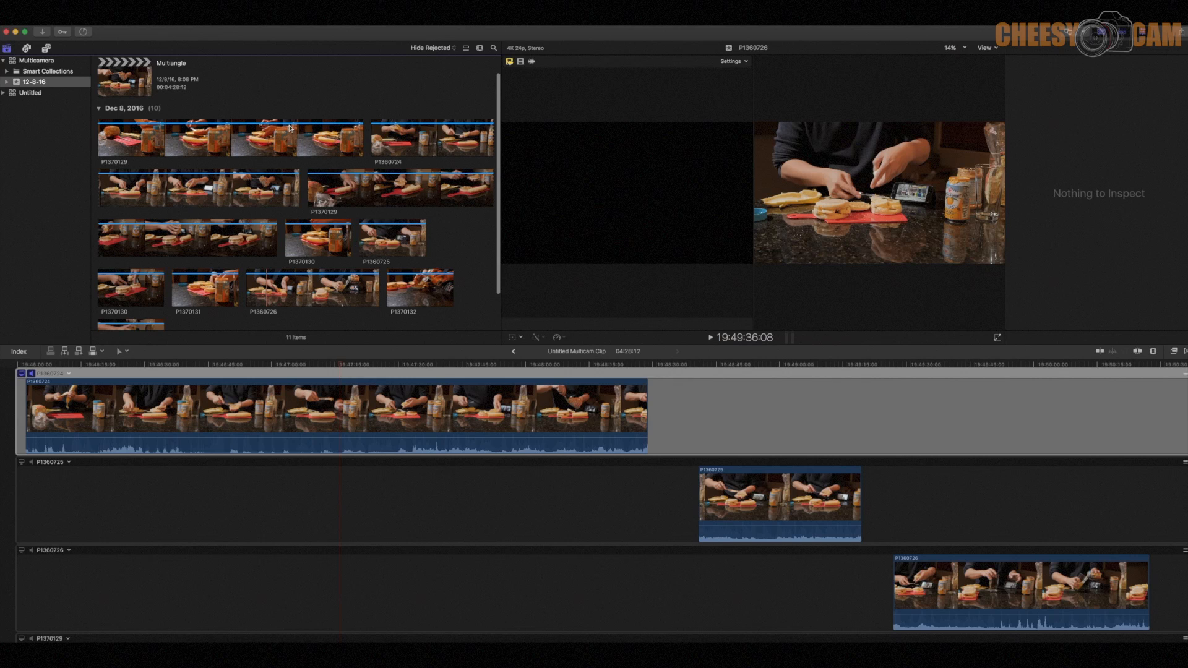
click(408, 197)
scroll(405, 198, down, 1)
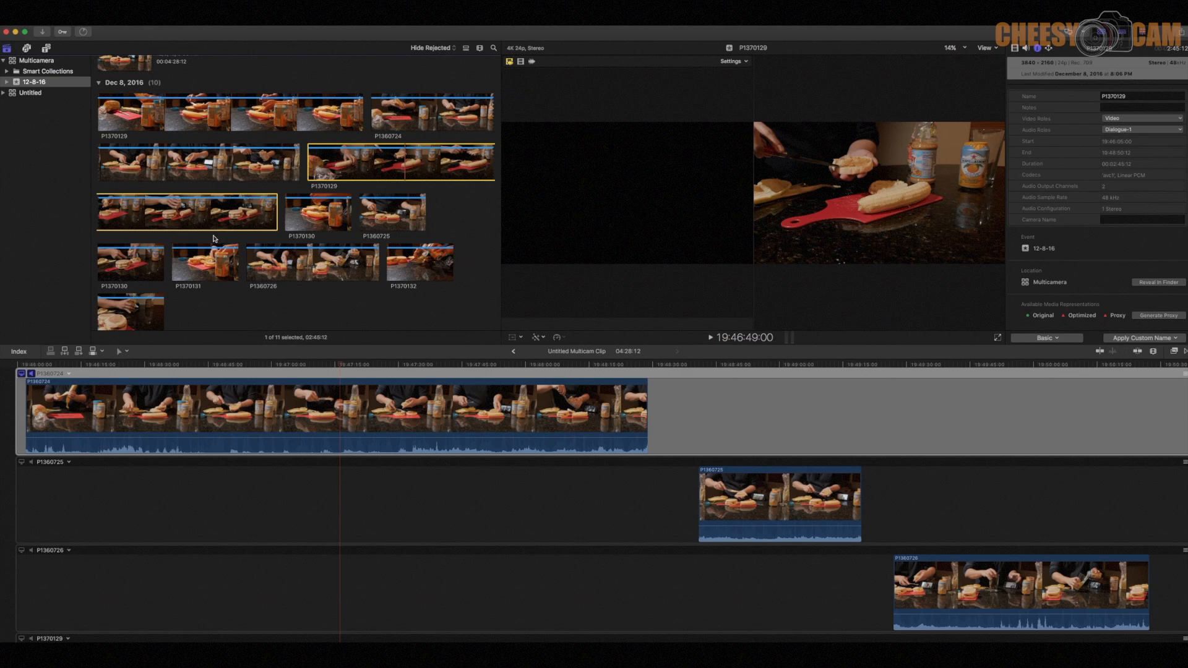
super+click(143, 263)
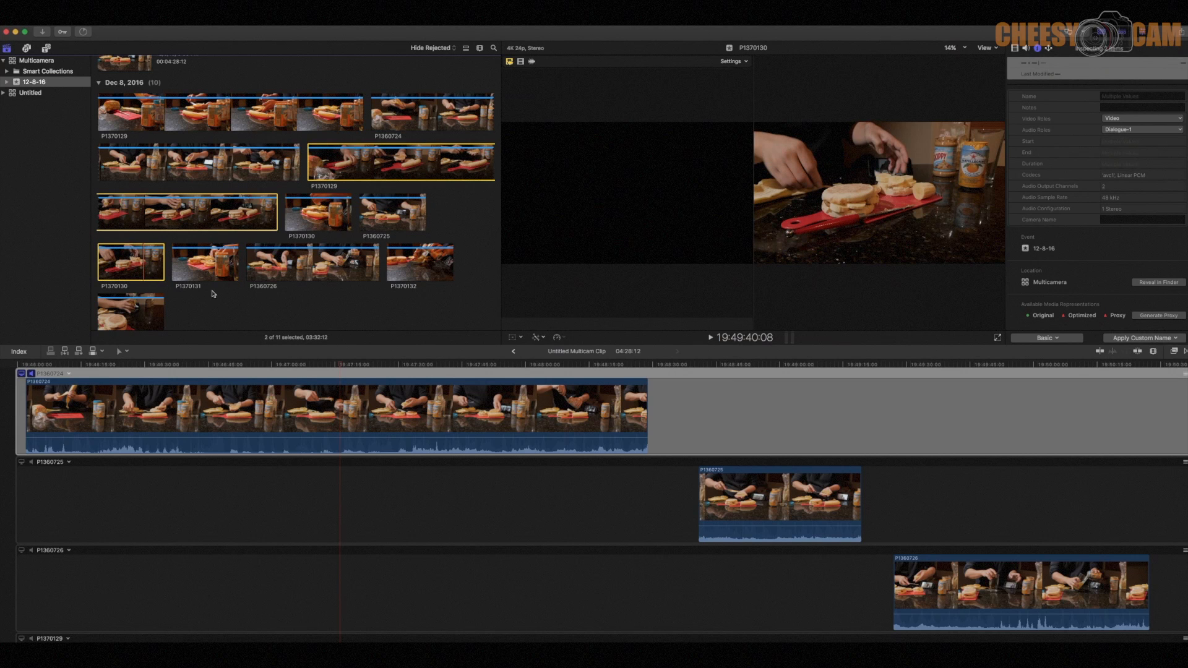
scroll(221, 297, down, 1)
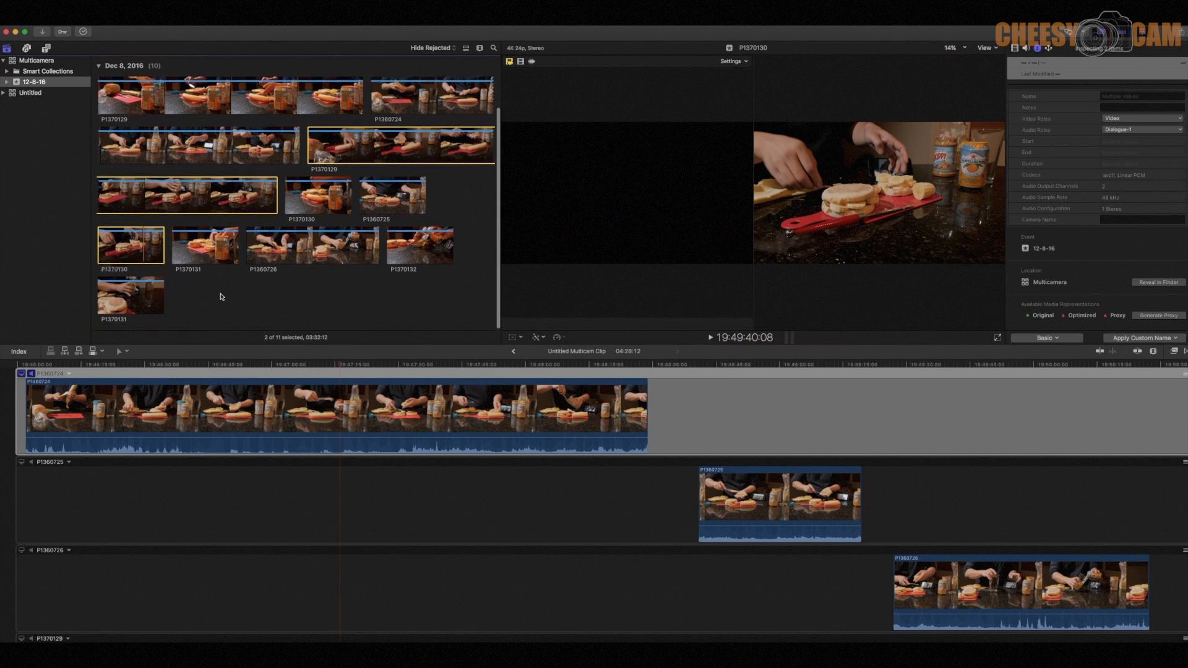
super+click(147, 296)
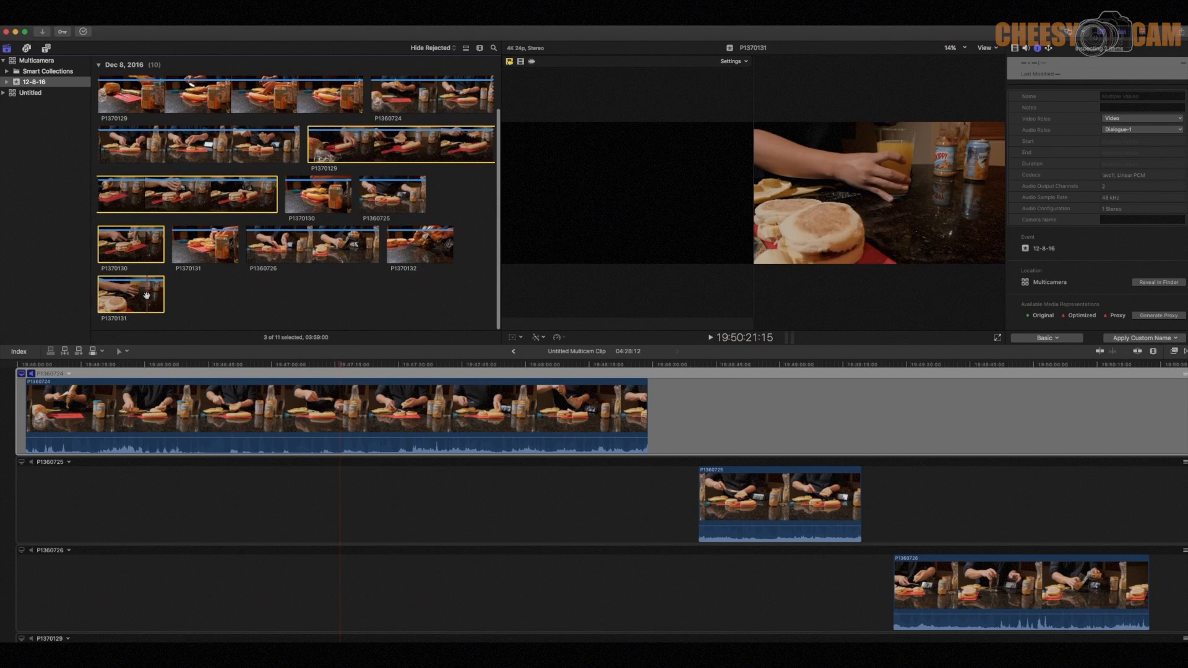
click(1132, 220)
text(Left)
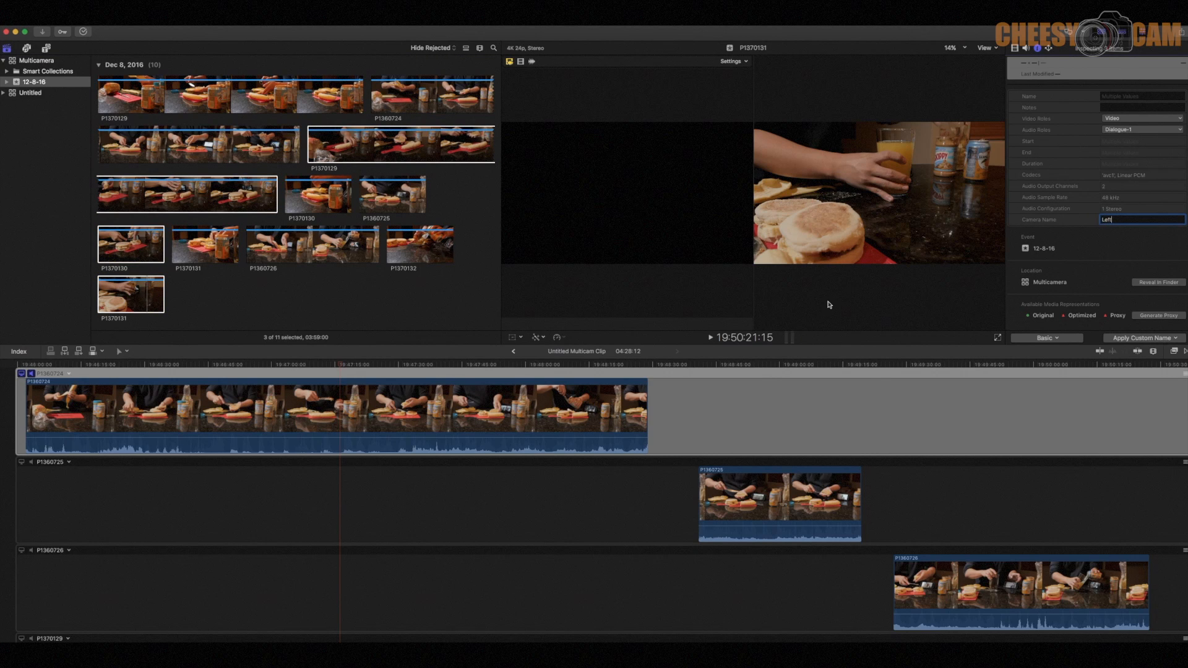
- Return from the Angle Editor to the Multiangle project and delete the old multicam clip from its timeline
click(596, 470)
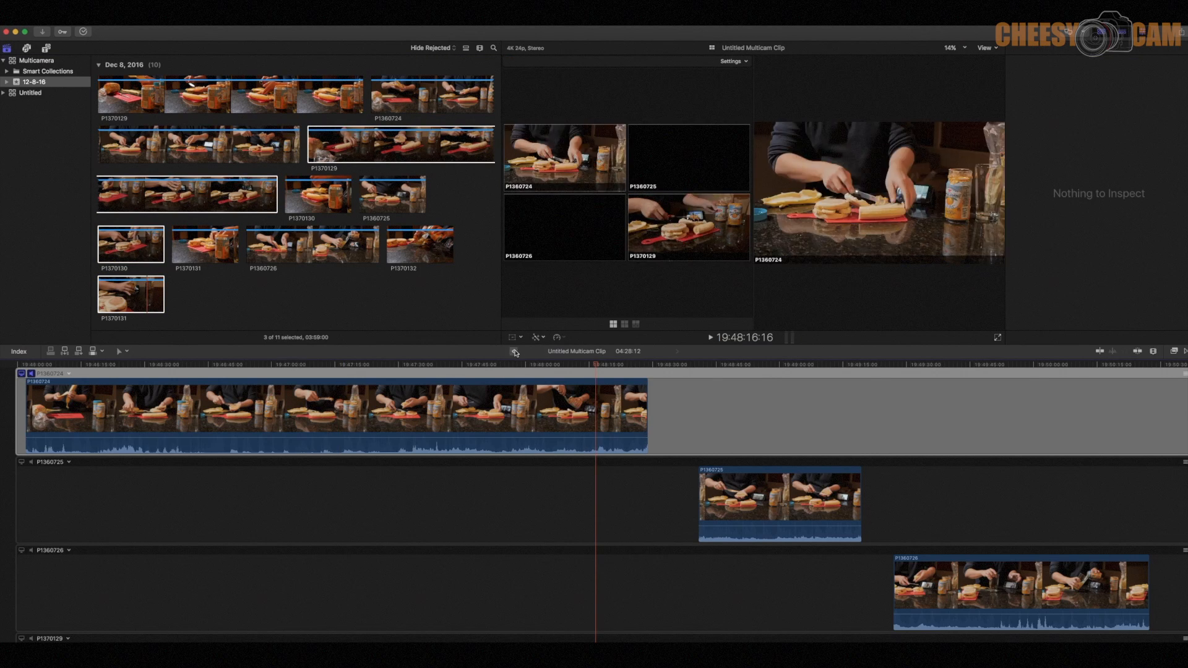
click(513, 351)
key(Delete)
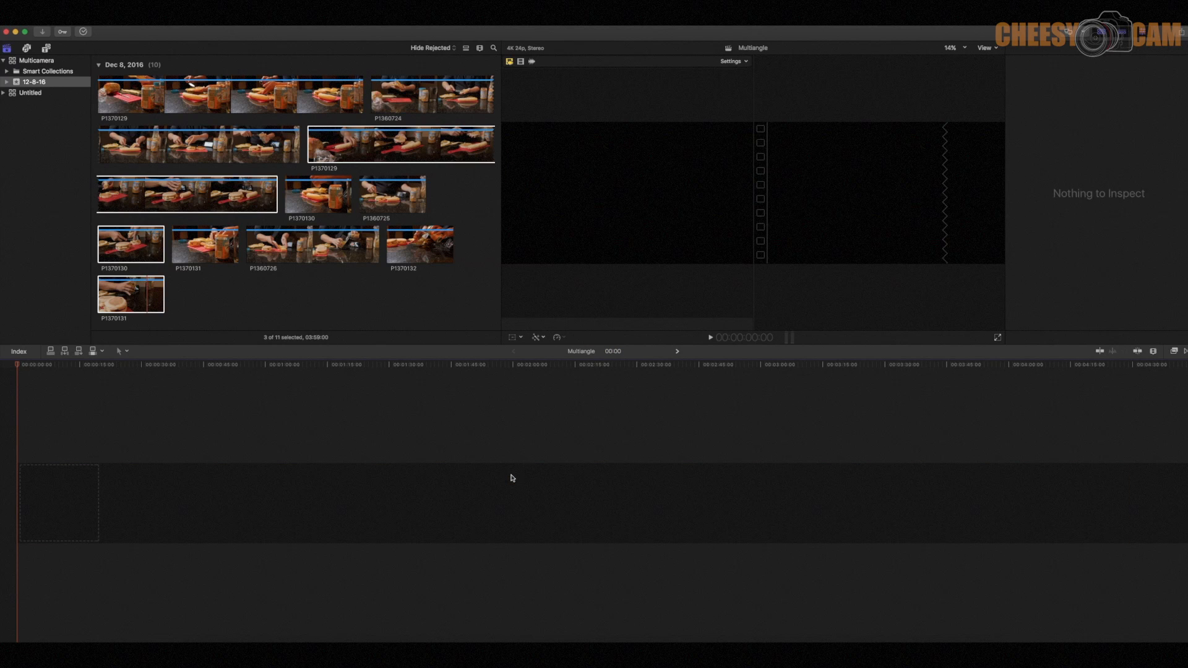
- Create a multicam clip from all ten clips in the 12-8-16 event, using automatic angle assembly and timecode synchronization
click(356, 311)
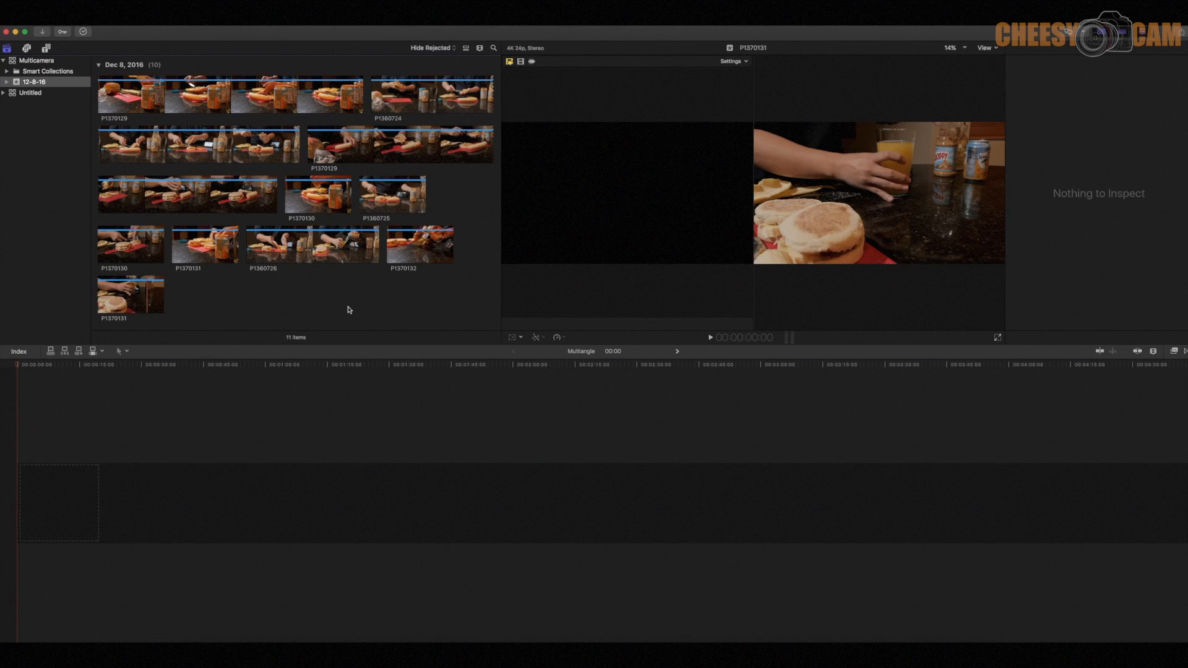
key(super+a)
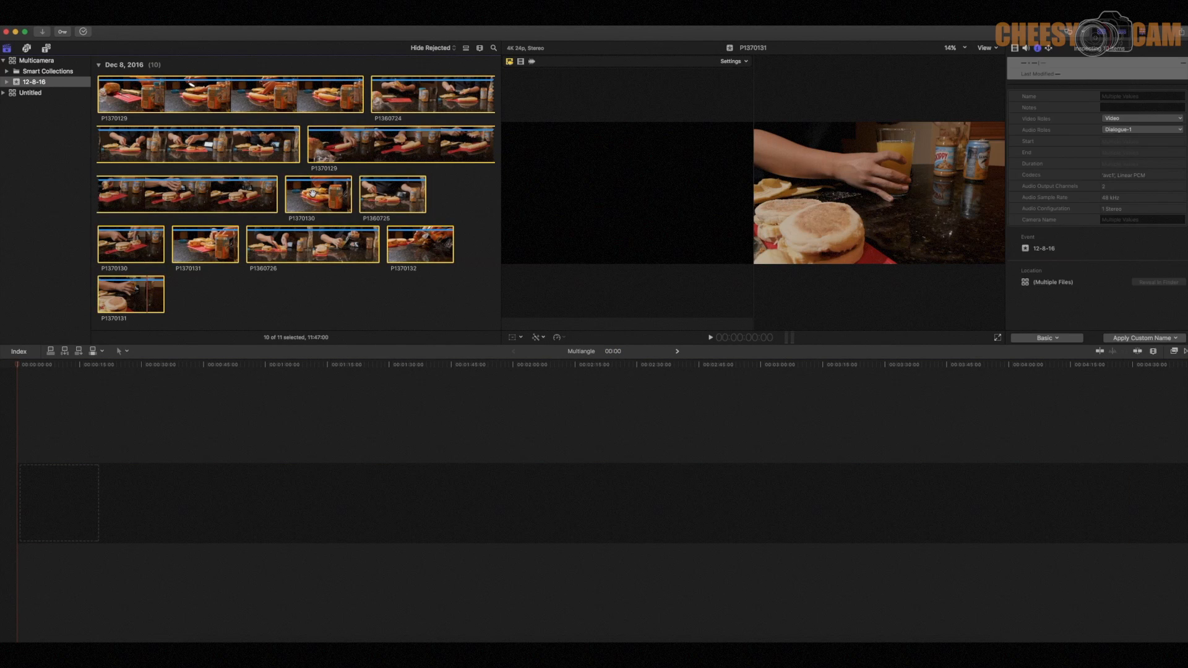
right_click(315, 193)
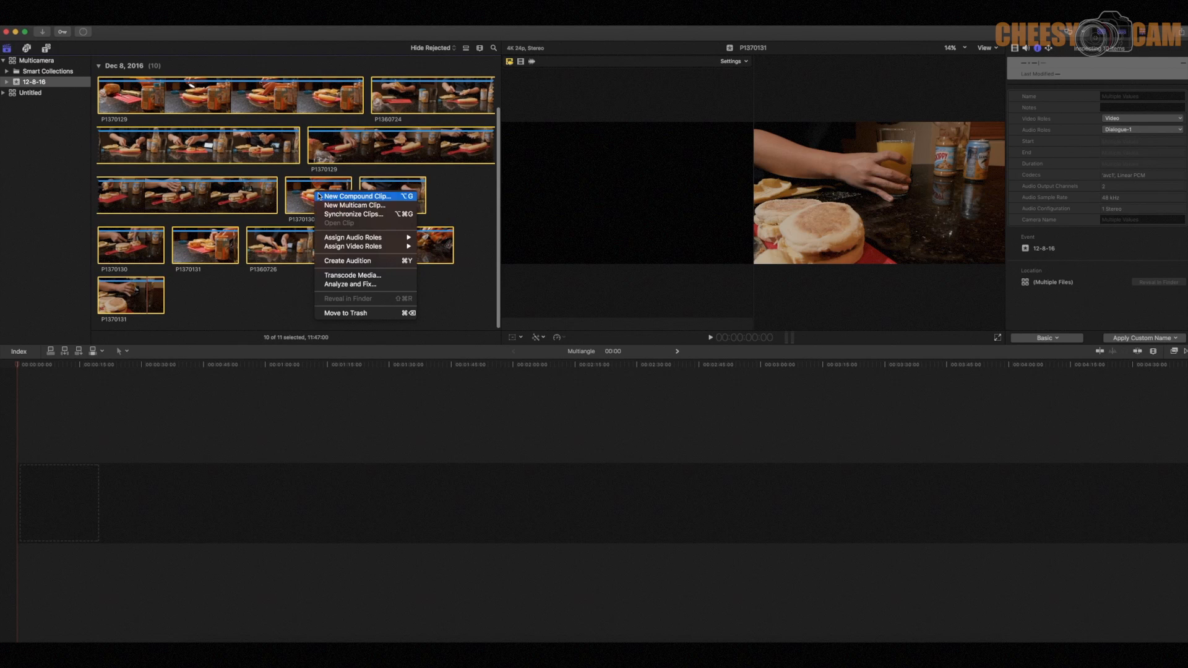
click(342, 206)
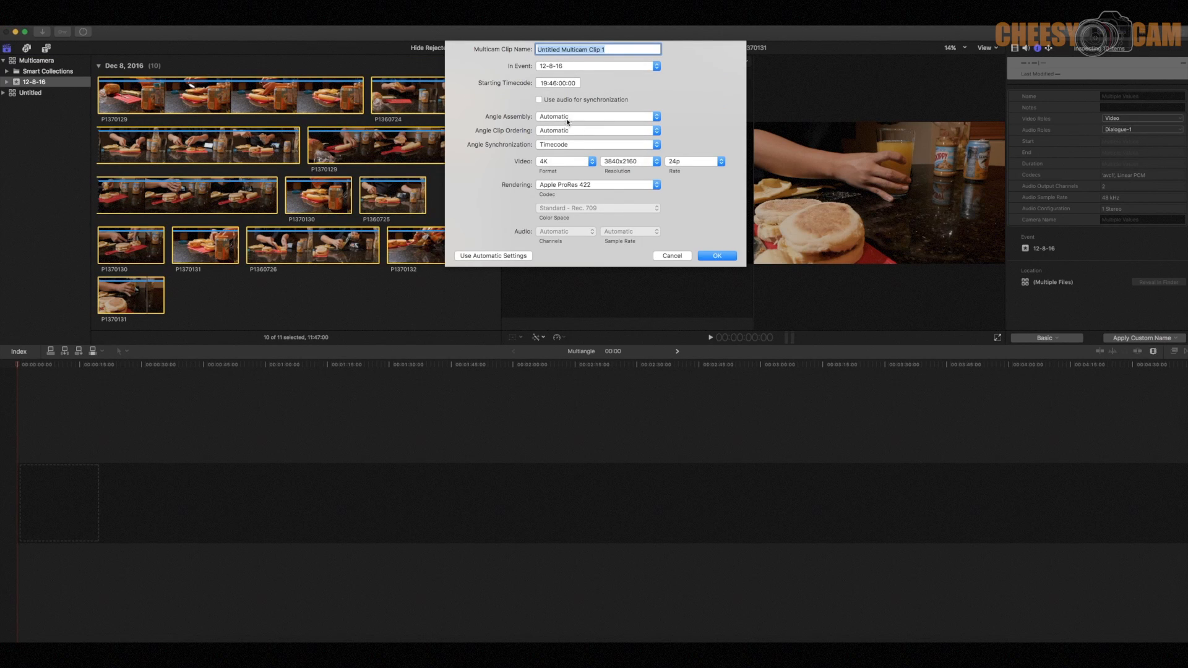
click(721, 259)
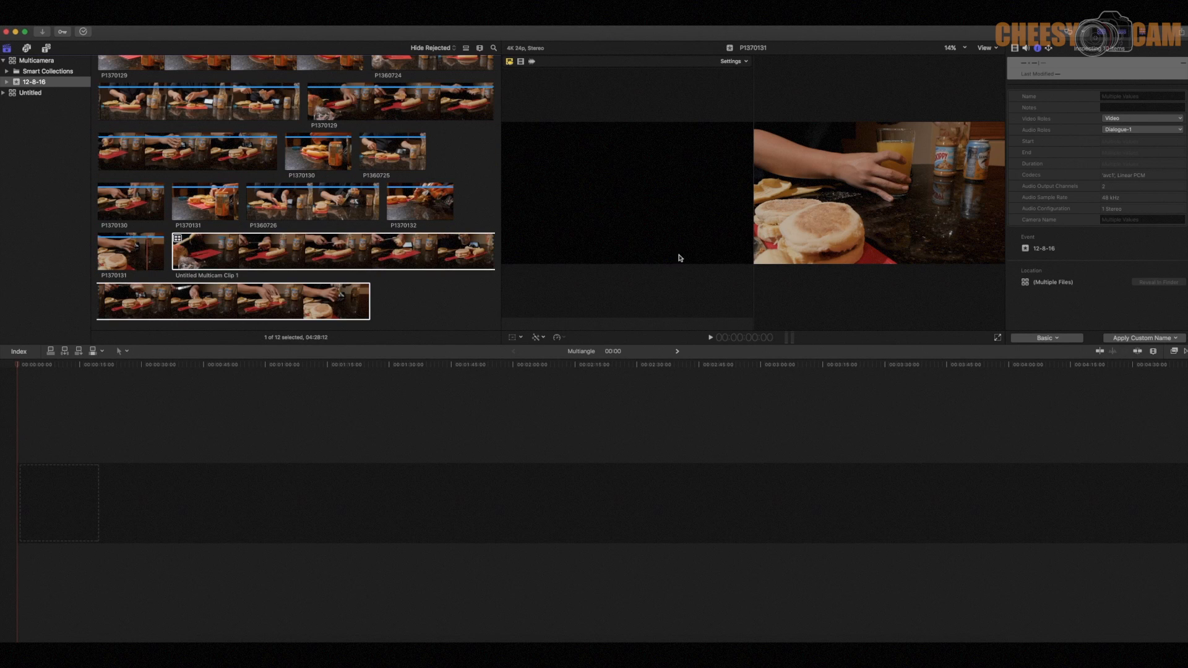
- Place the new multicam clip at the start of the Multiangle timeline and open it in the Angle Editor
drag(272, 255, 64, 505)
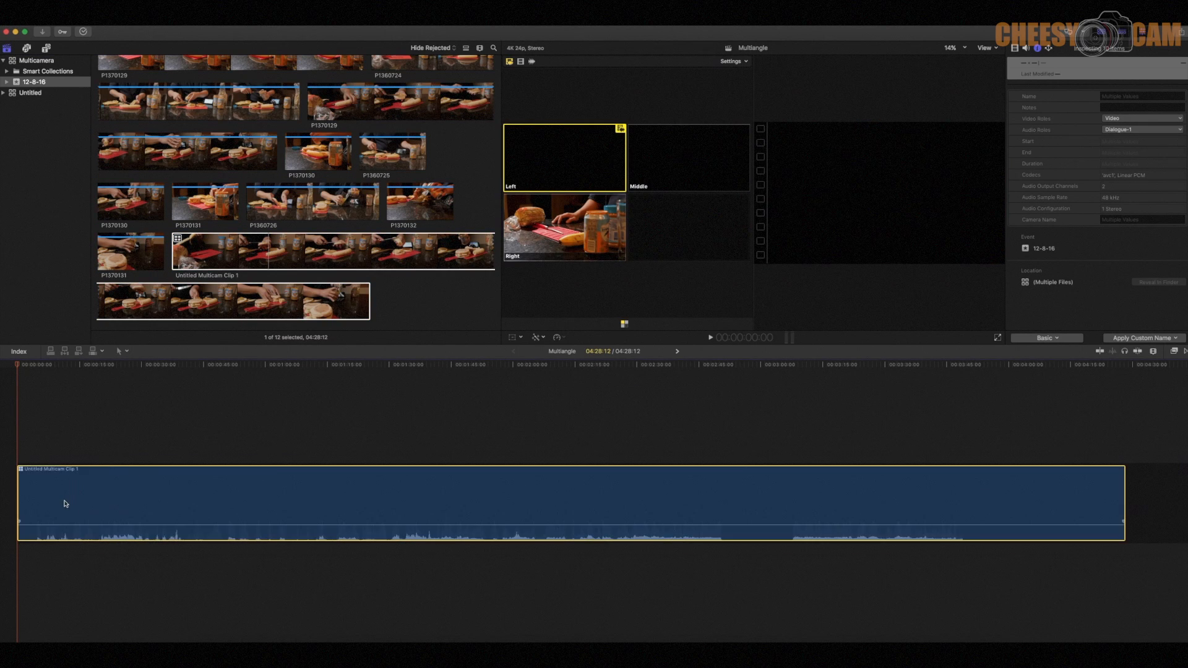
double_click(24, 471)
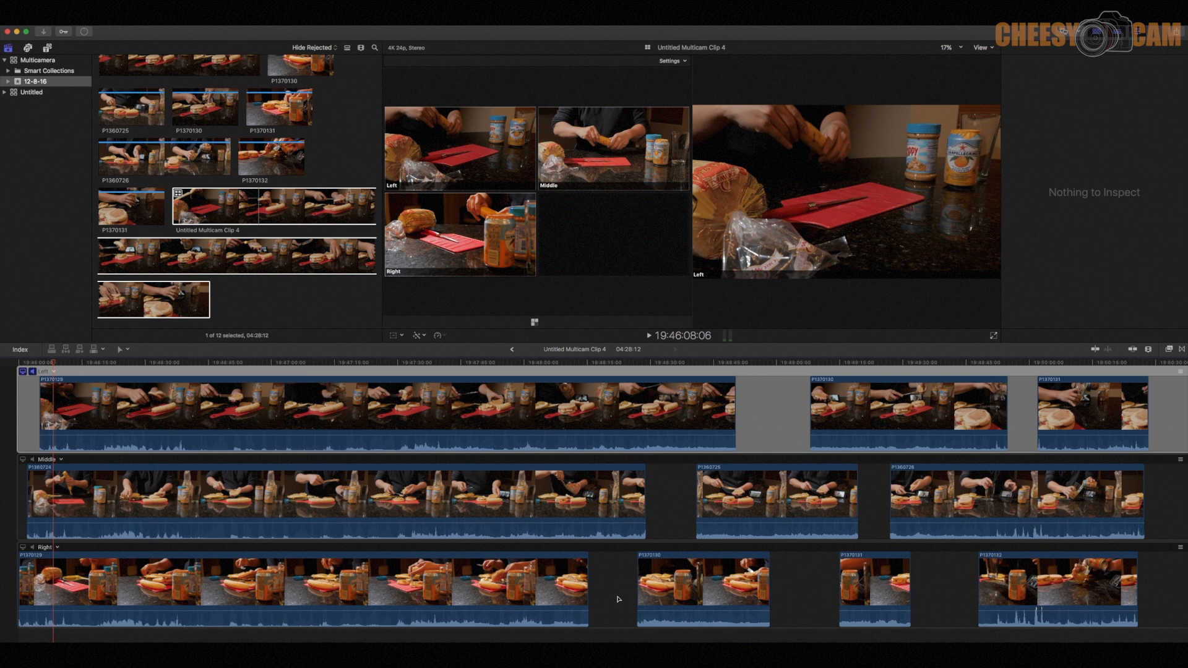
- Delete Untitled Multicam Clip 4 from both the 12-8-16 event and the Multiangle timeline
click(278, 222)
key(Delete)
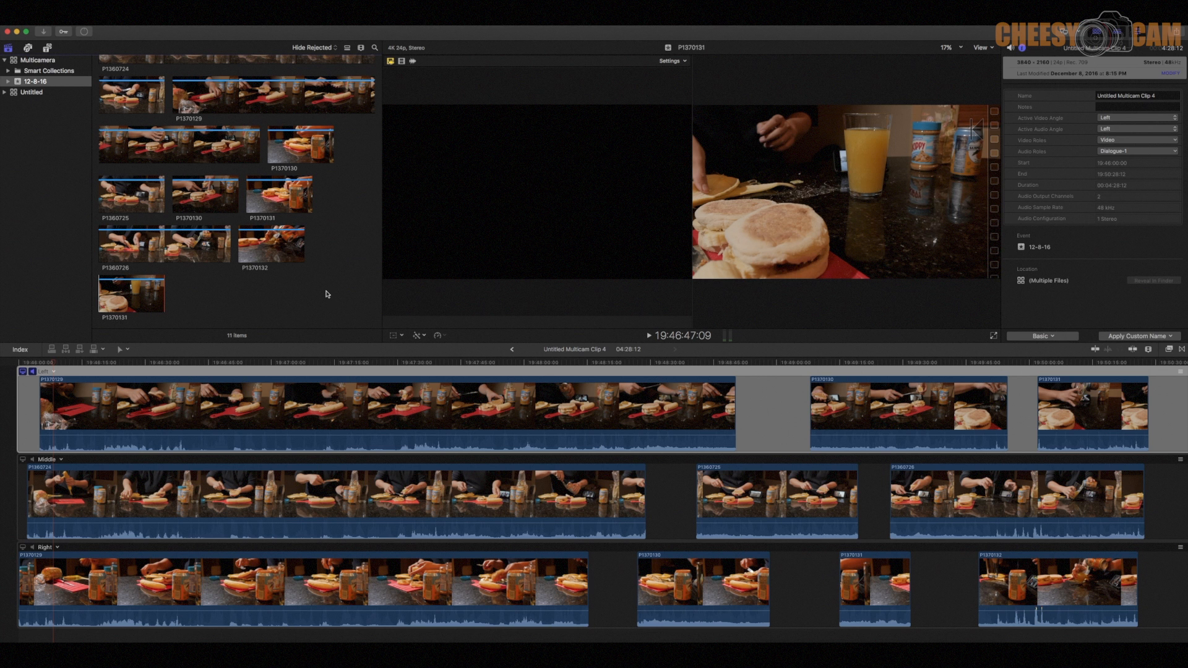
click(511, 349)
key(Delete)
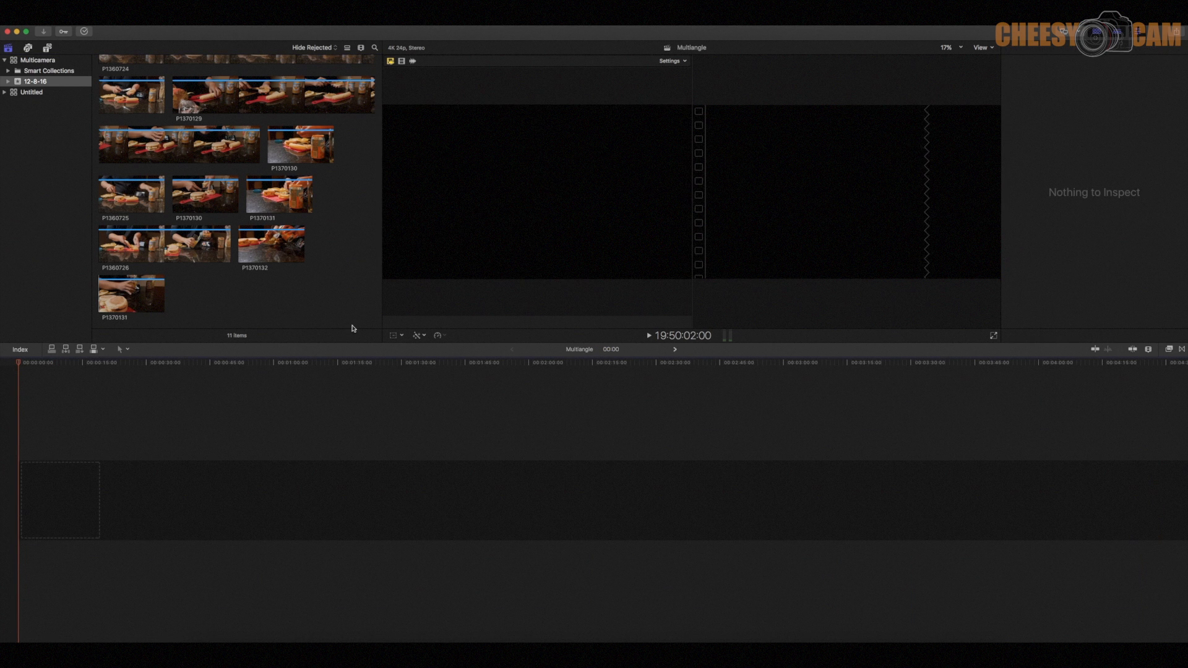
- Create a multicam clip named "audio sync" from all ten event clips, with audio used for synchronization
key(super+a)
right_click(281, 203)
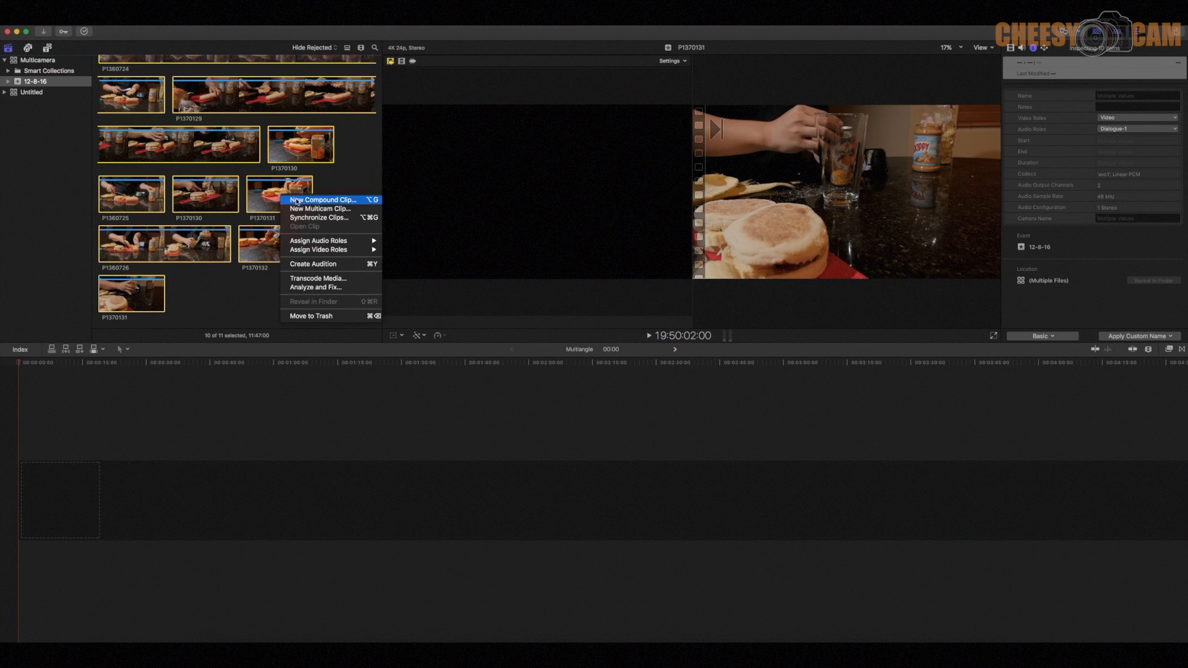
click(312, 207)
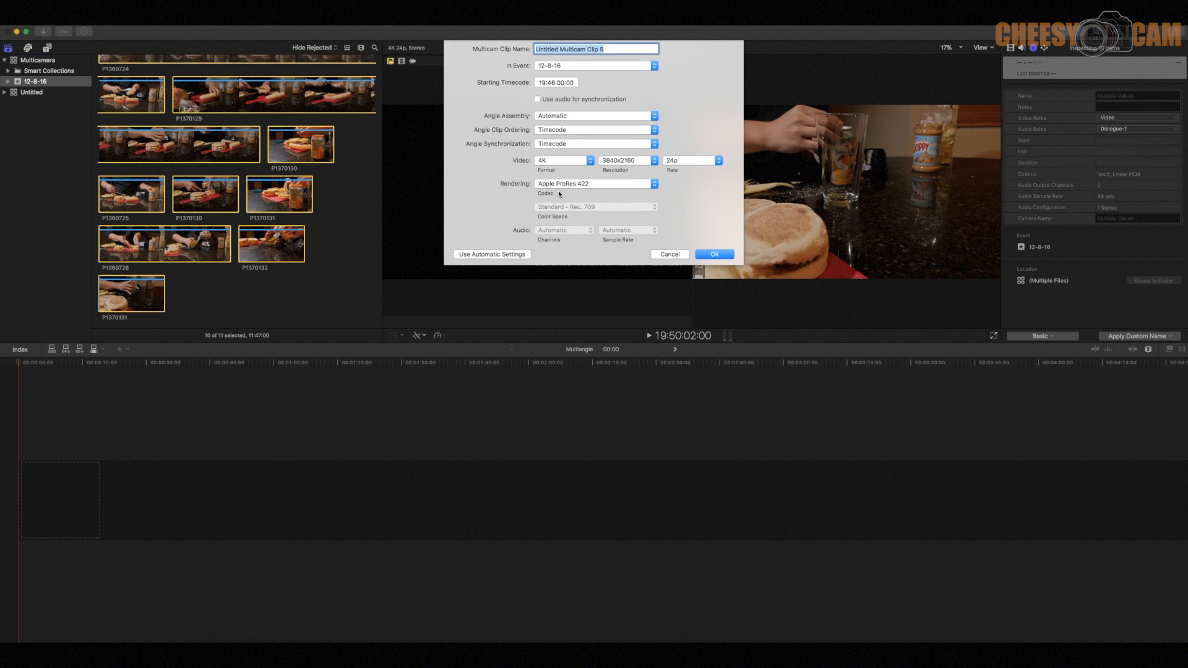
click(537, 99)
text(audio sync)
click(714, 254)
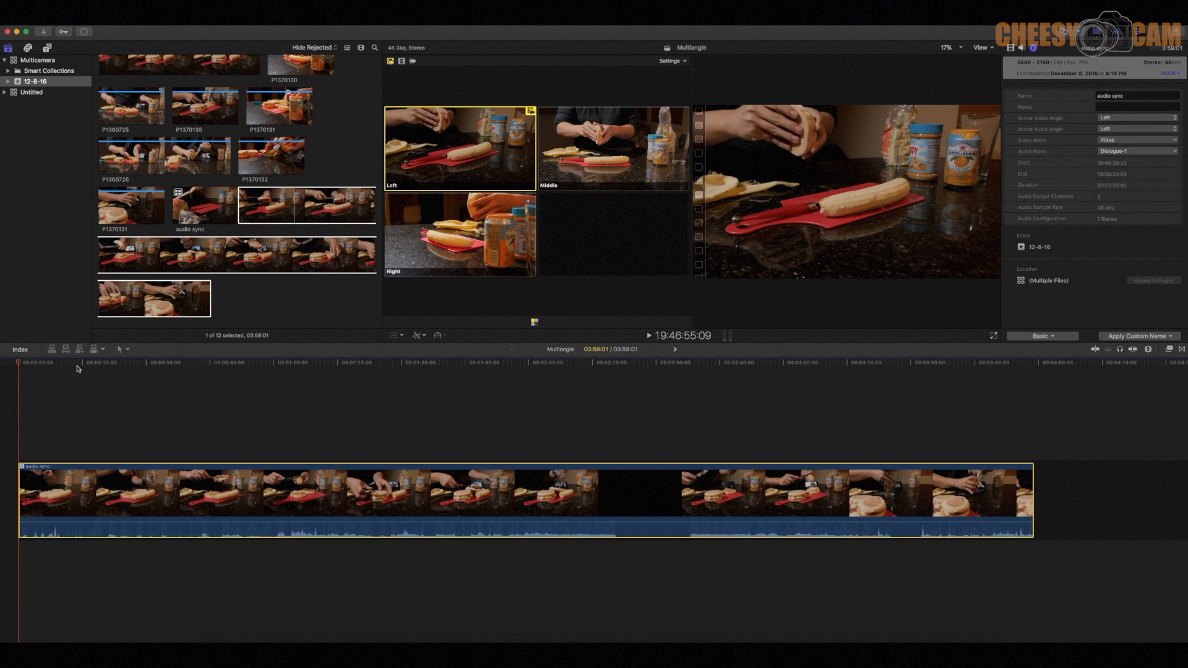
- Examine the alignment of the Left, Middle and Right angles of the audio sync clip in the Angle Editor, and return to the project
double_click(24, 470)
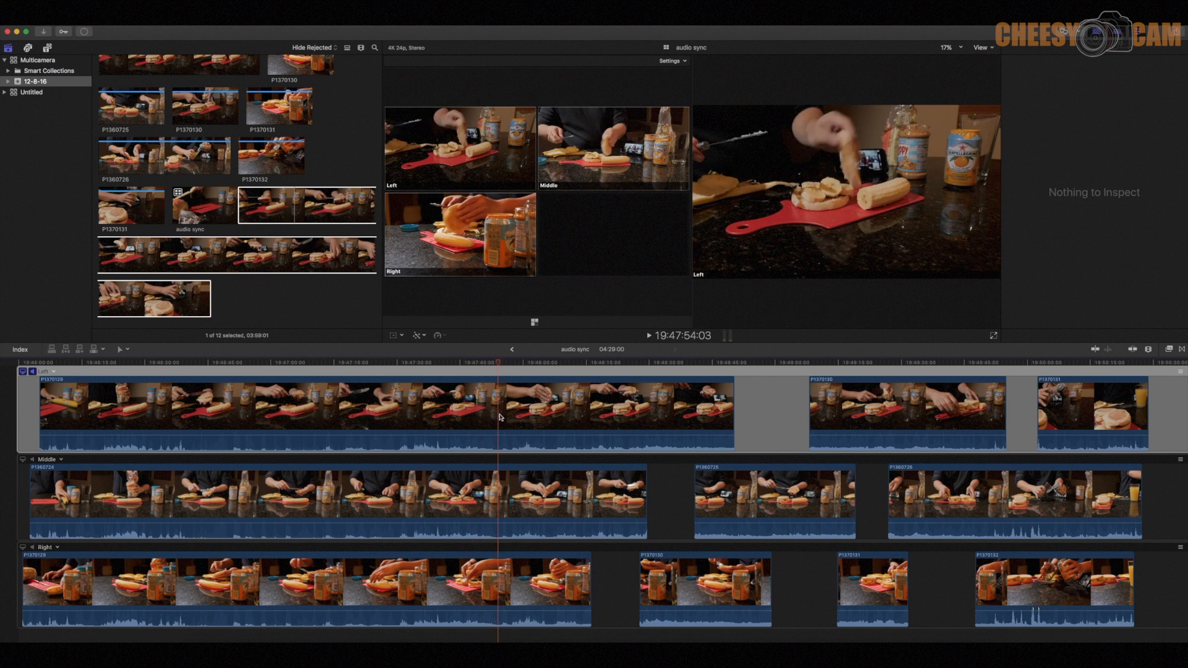
click(510, 349)
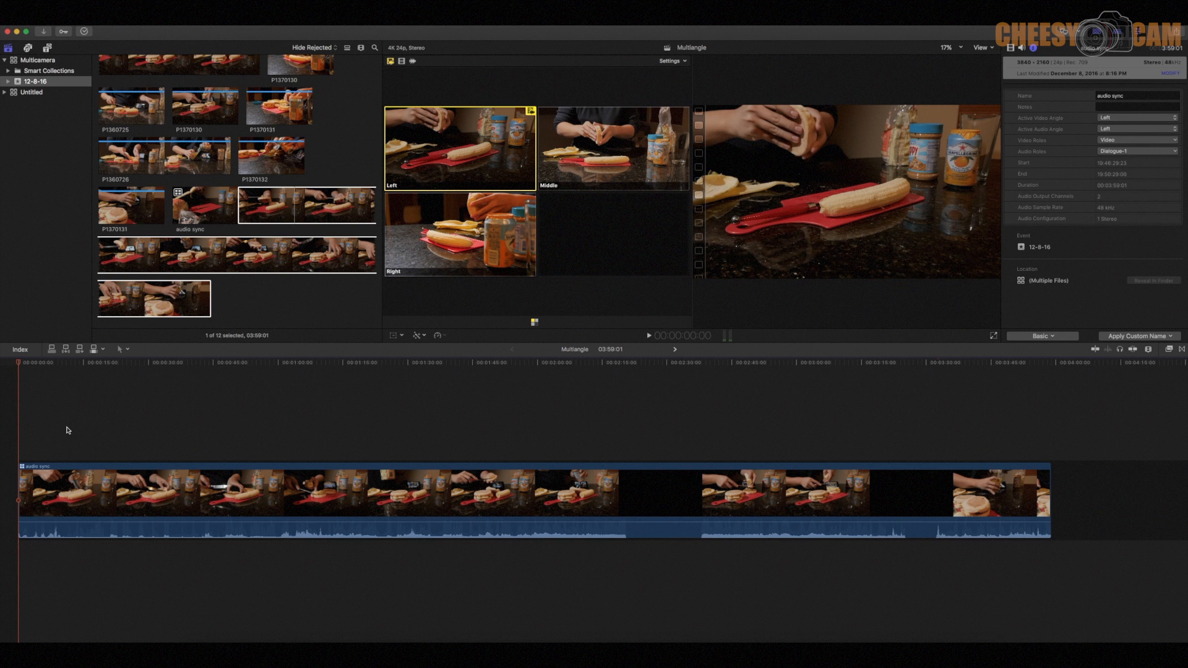
- Set the active video angle of the audio sync clip in the timeline to Middle
right_click(25, 469)
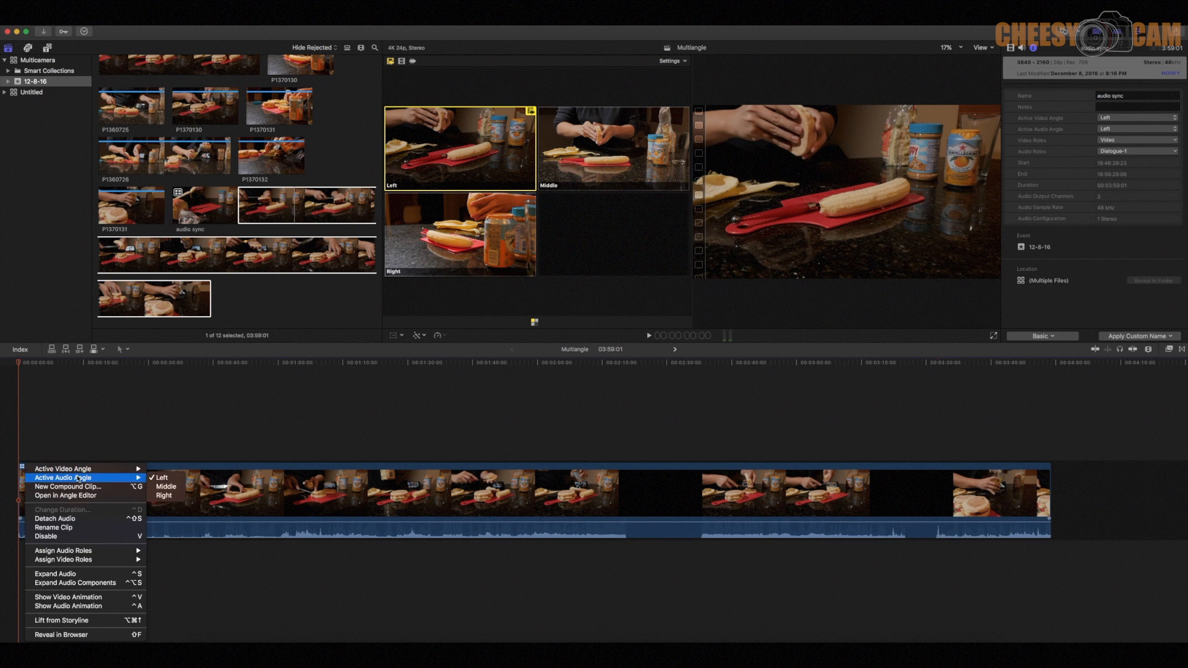
mouse_move(80, 471)
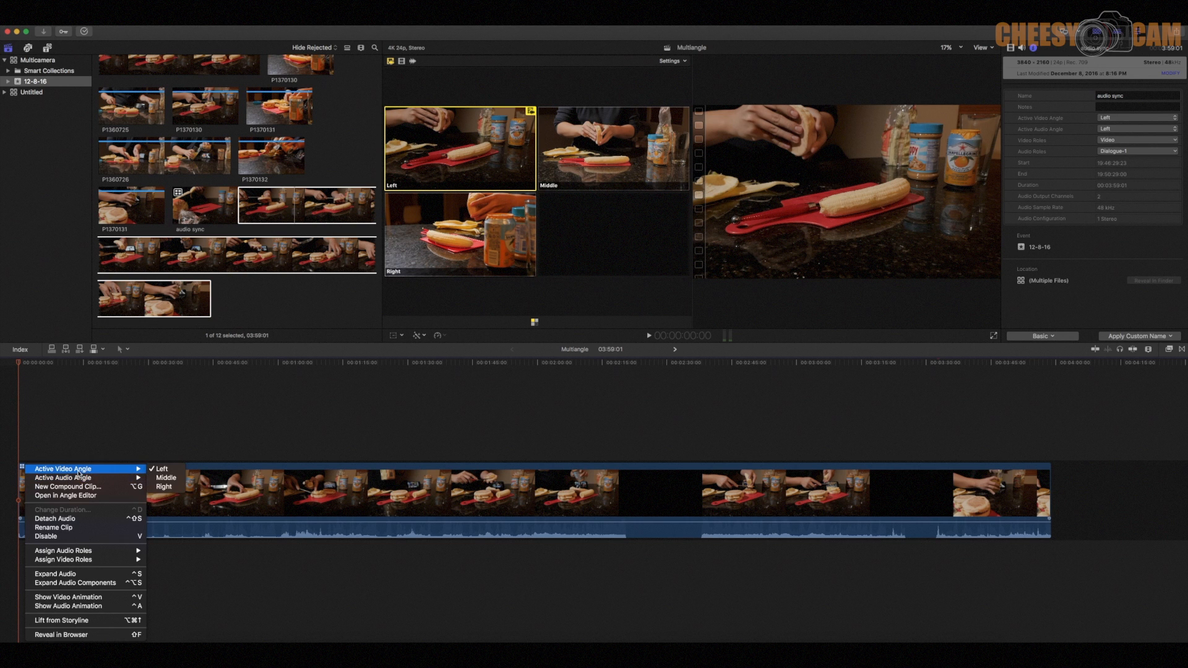
click(158, 479)
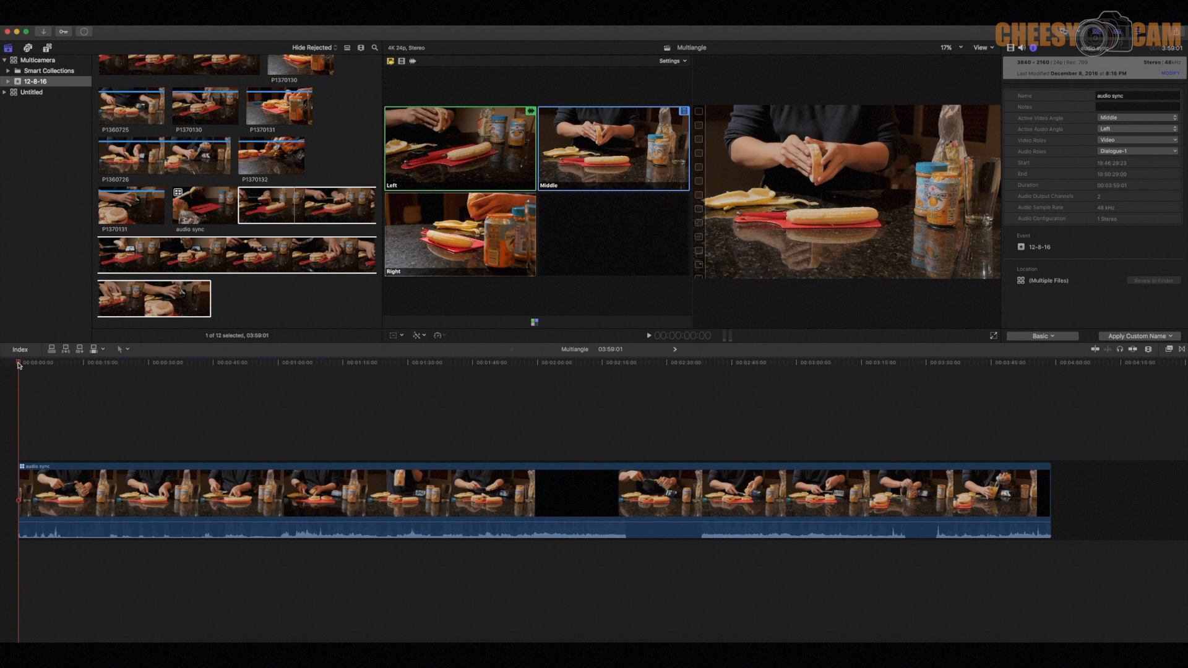
- Play the audio sync clip from its start and cut live among the Left, Middle and Right angles, stopping on Left at about 34 seconds
key(XF86AudioRaiseVolume)
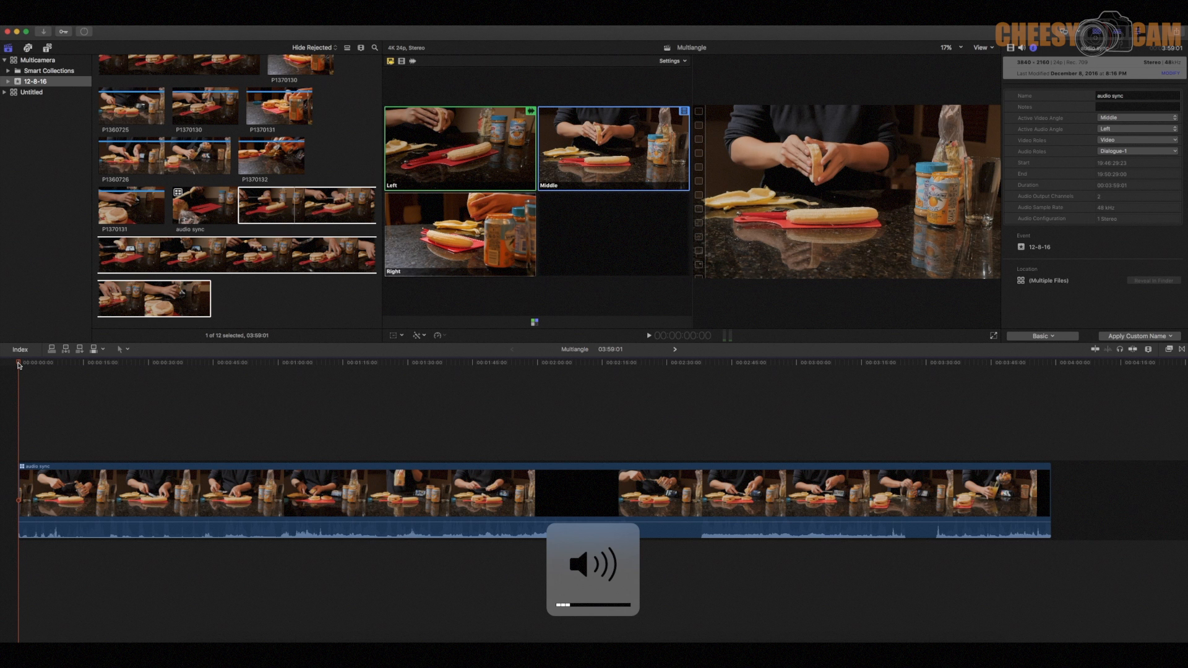
key(space)
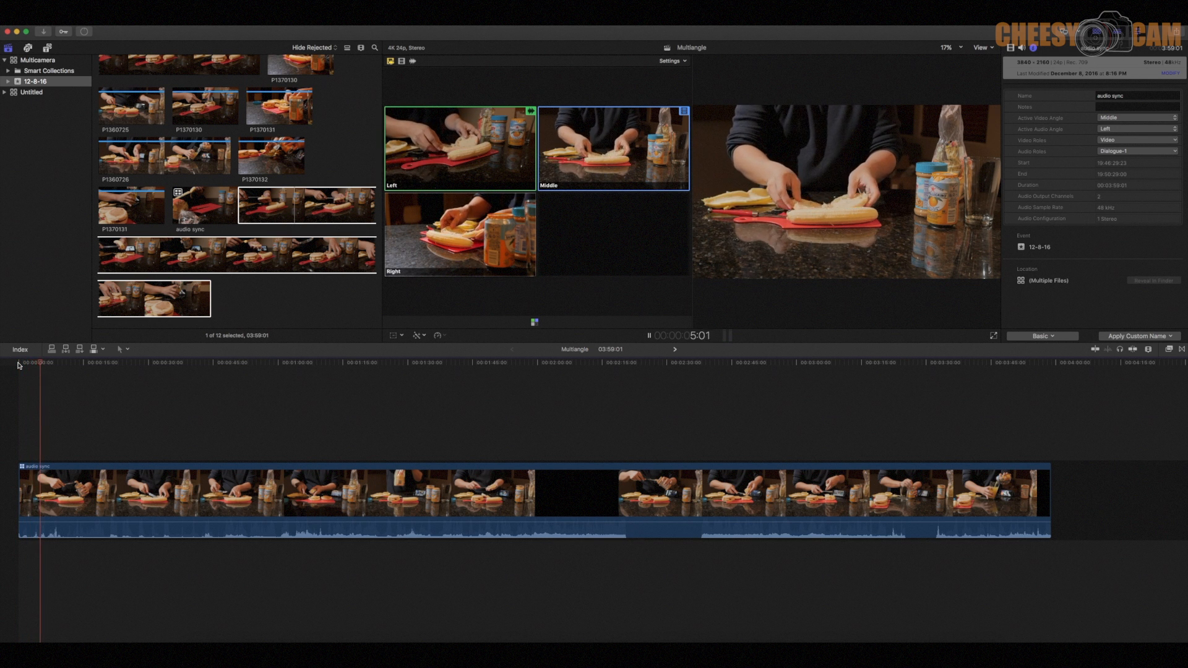
key(1)
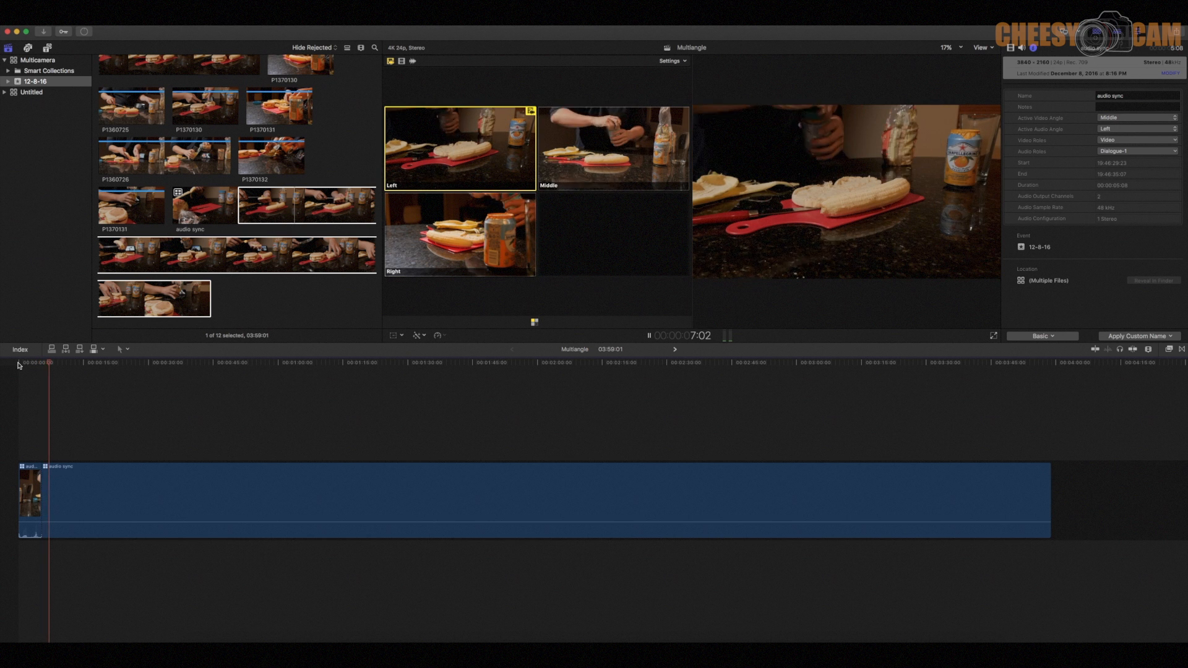
key(3)
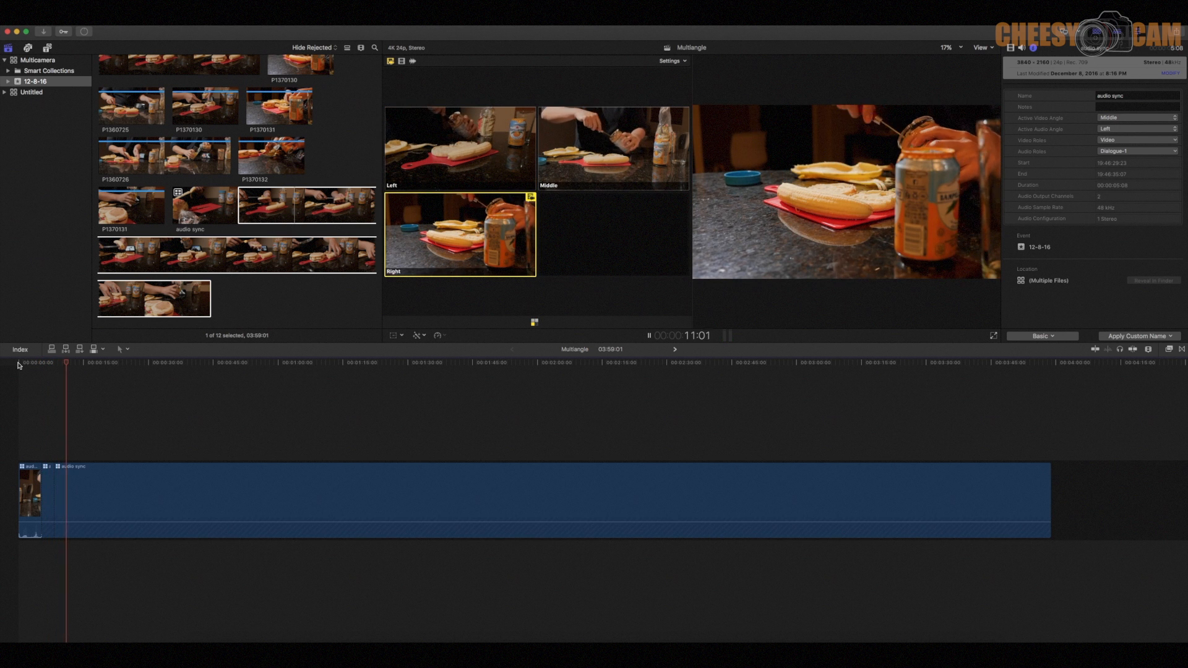
key(1)
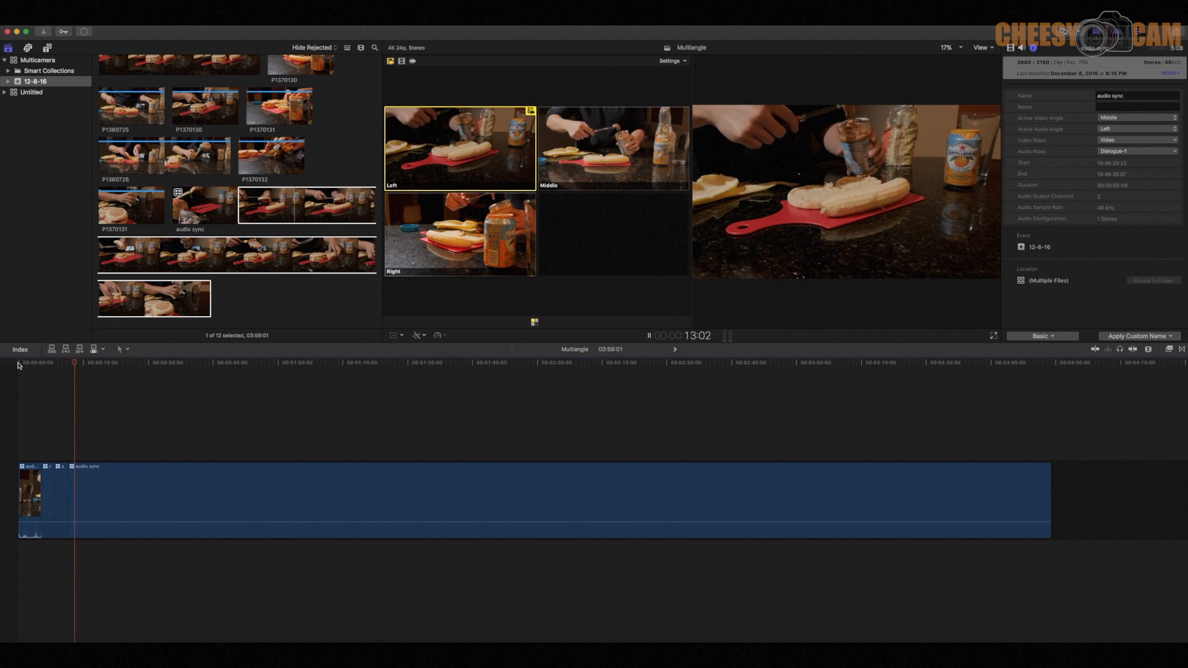
key(2)
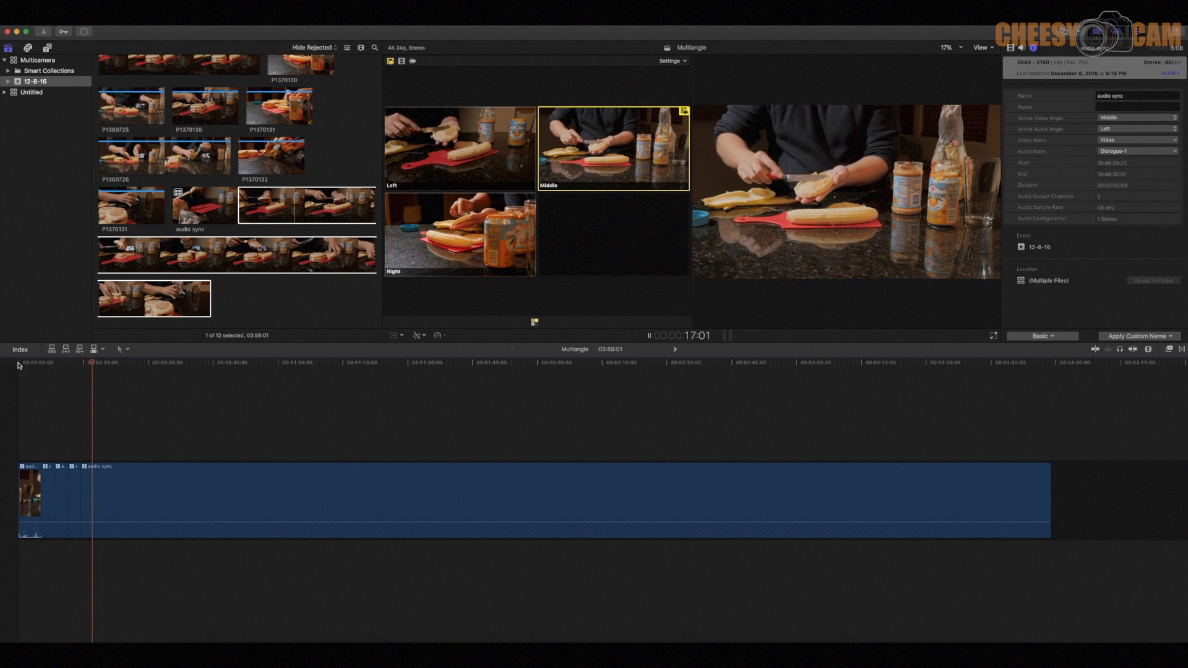
key(3)
key(2)
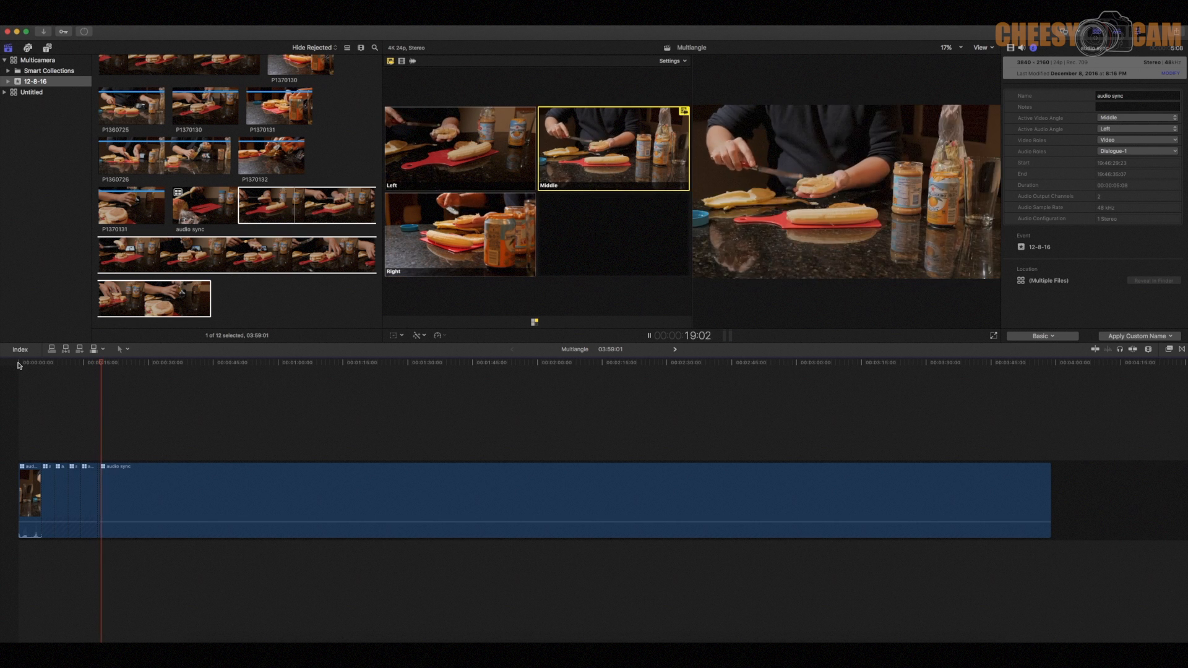
key(1)
key(2)
key(3)
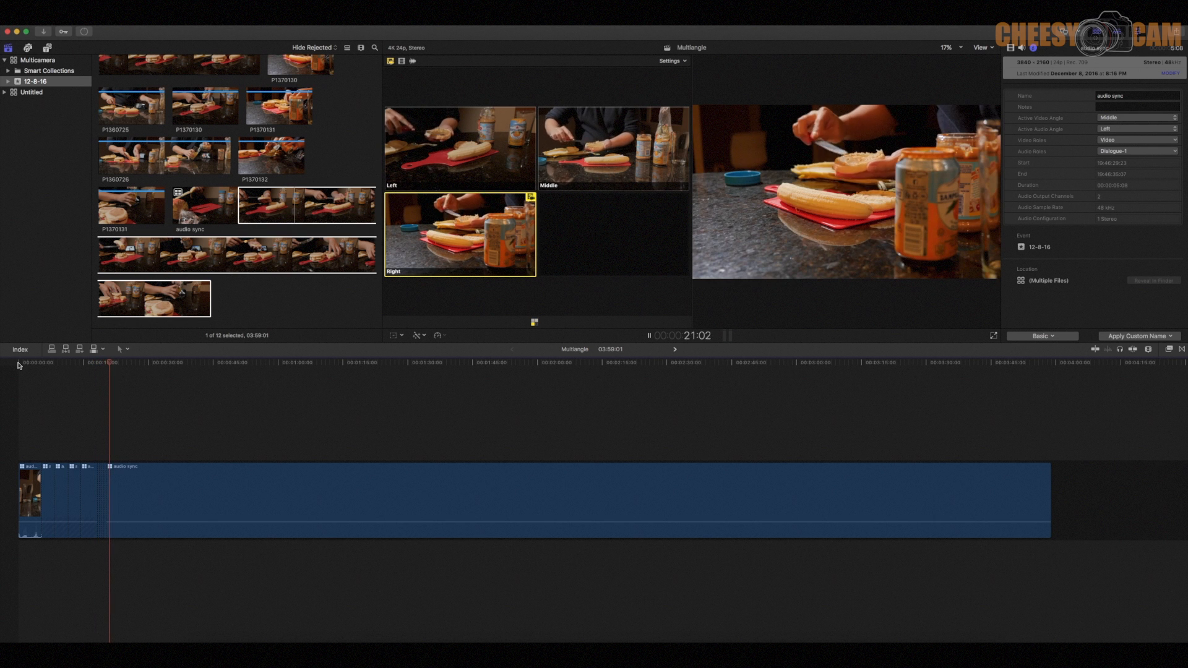
key(1)
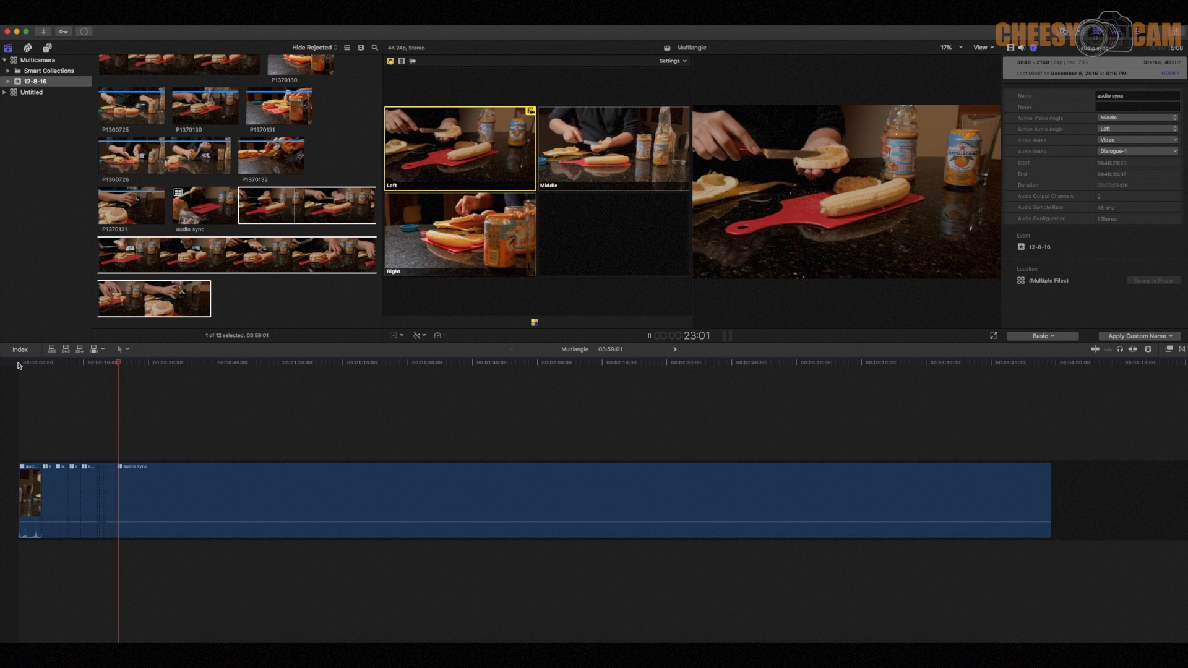
key(3)
key(2)
key(1)
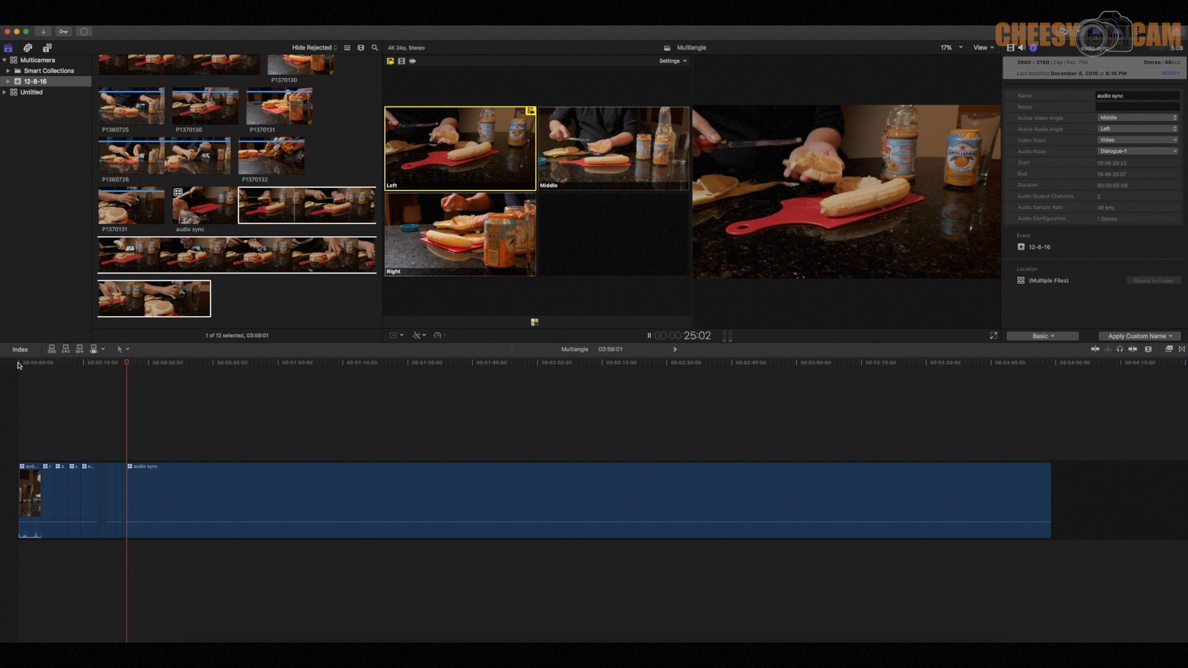
key(3)
key(2)
key(1)
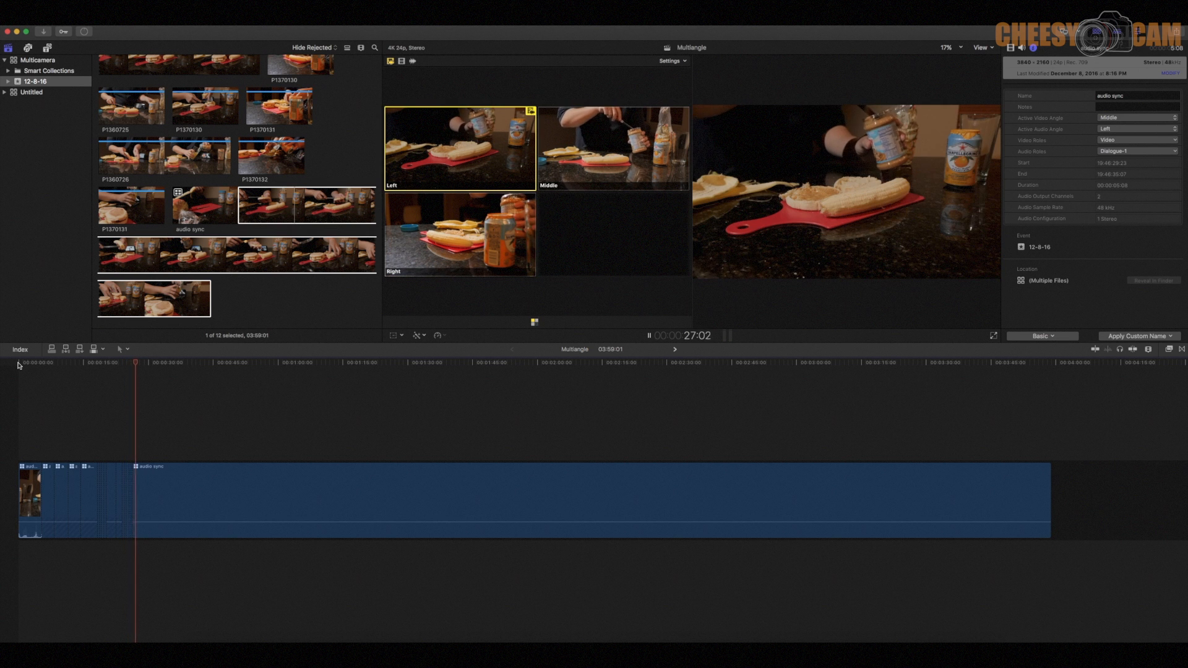
key(3)
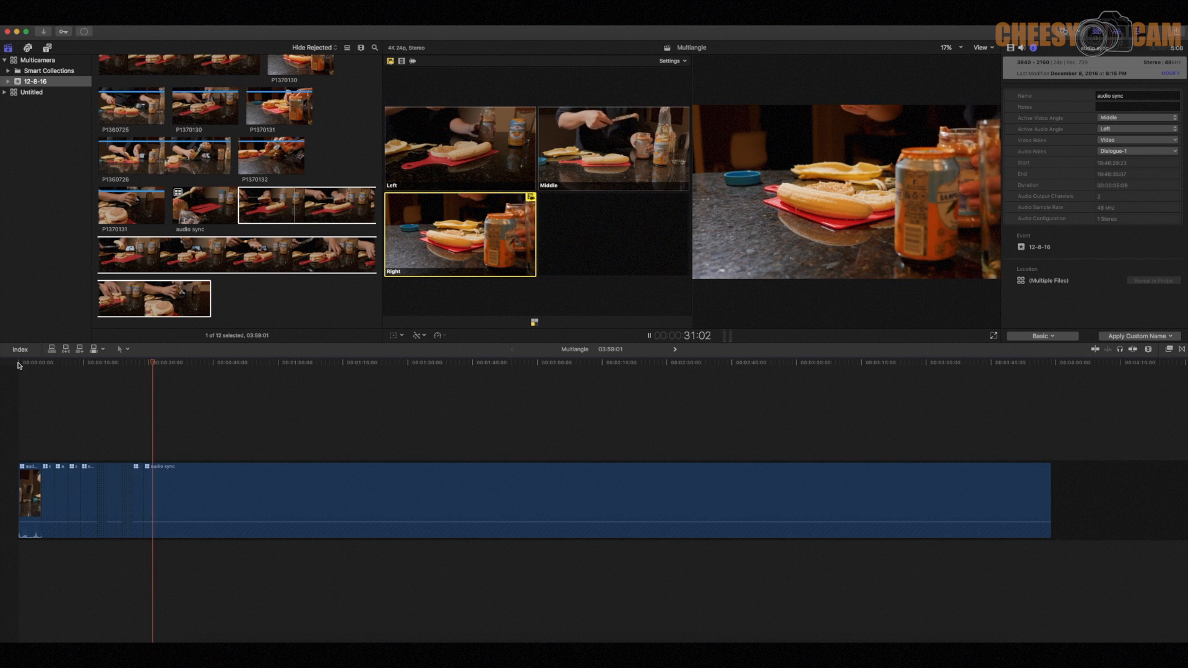
key(1)
key(2)
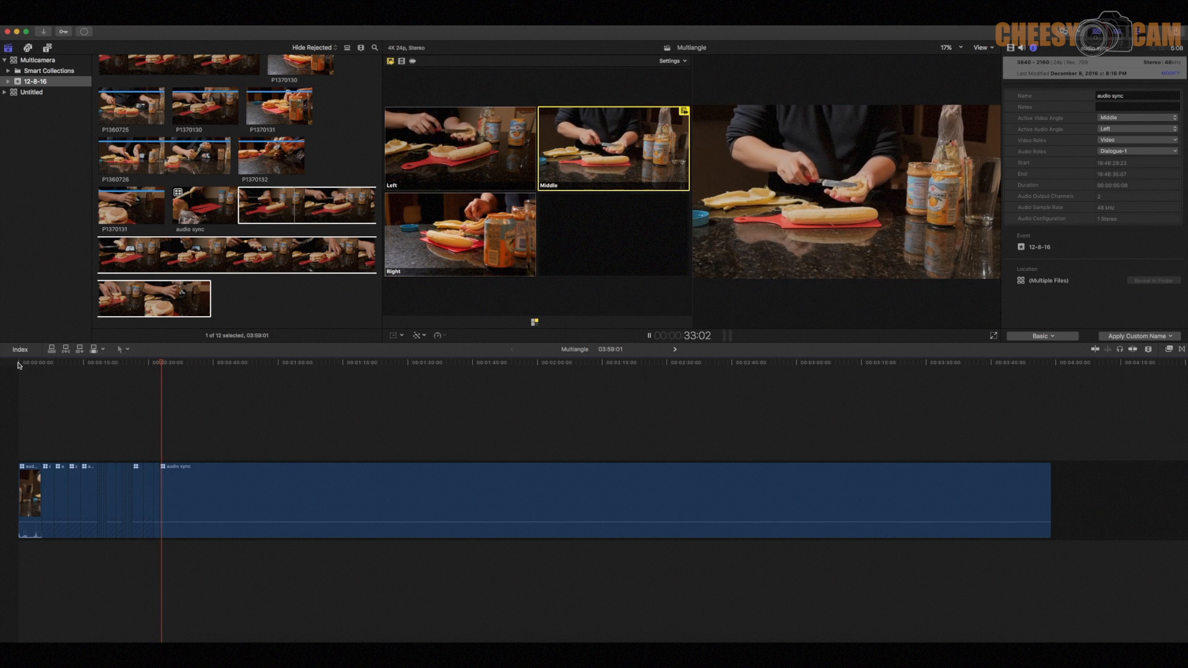
key(3)
key(1)
key(space)
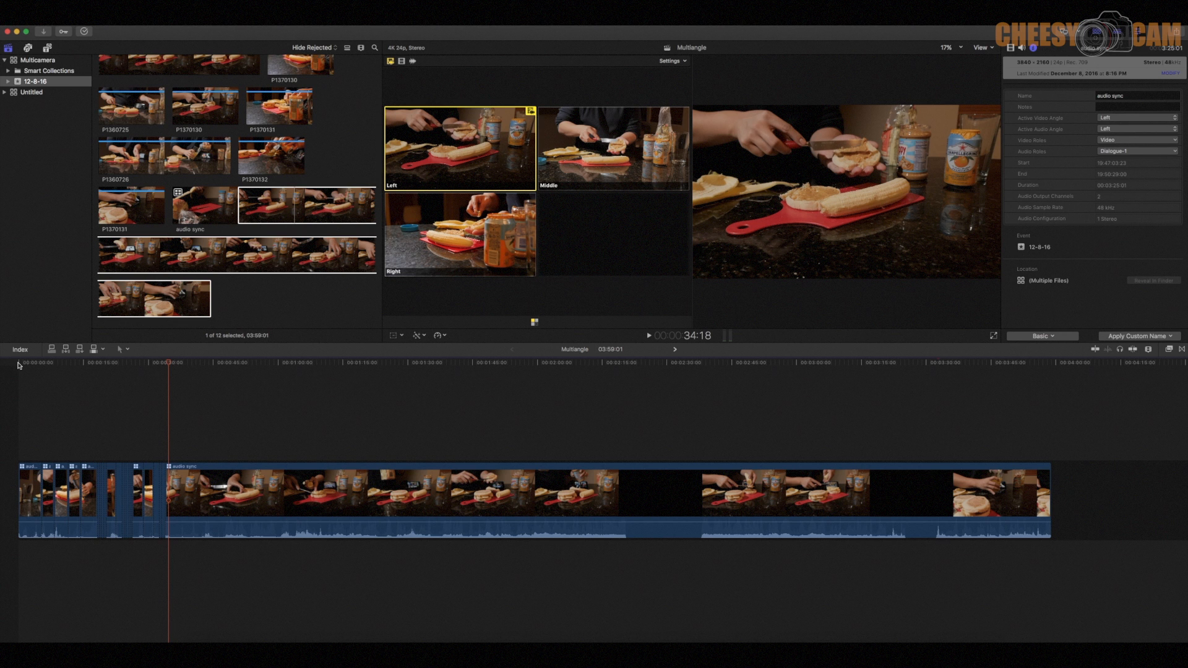
- Resume playback and cut live to Middle, Right and back to Left, stopping at about 40 seconds
key(space)
key(2)
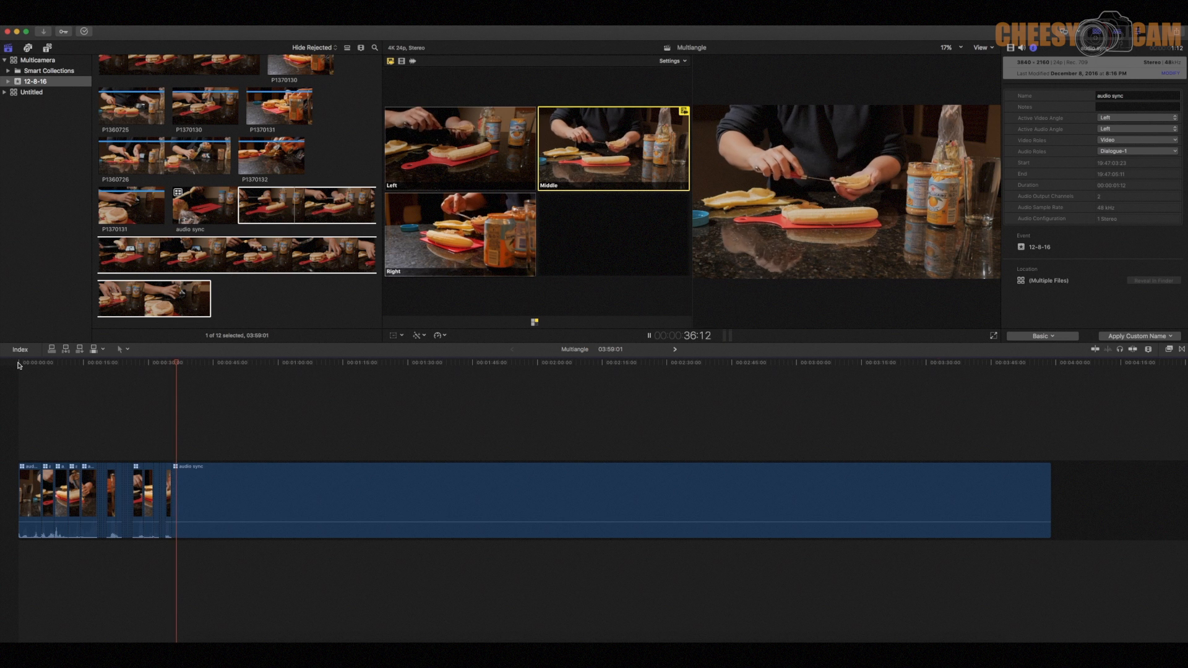
key(3)
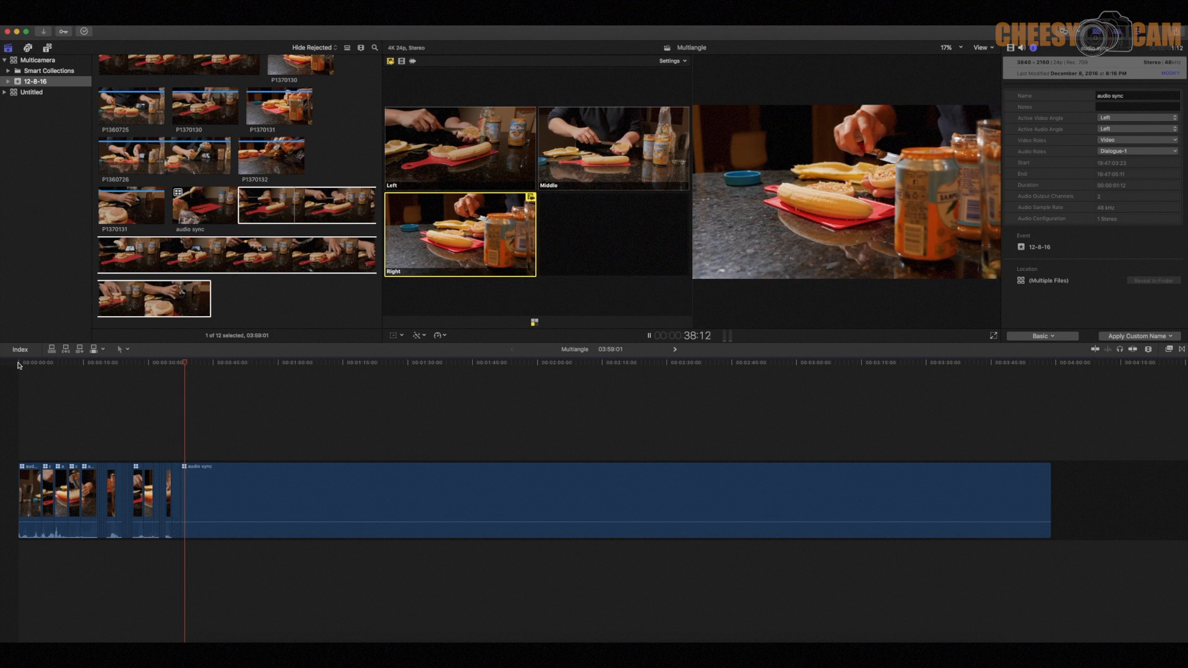
key(1)
key(space)
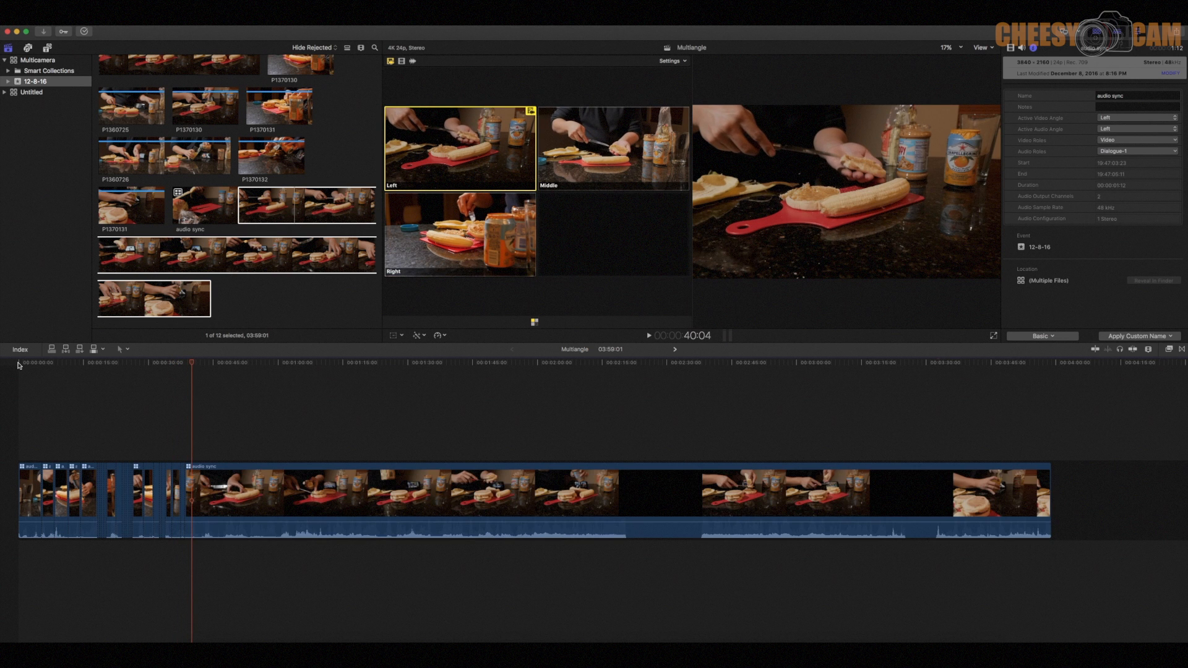